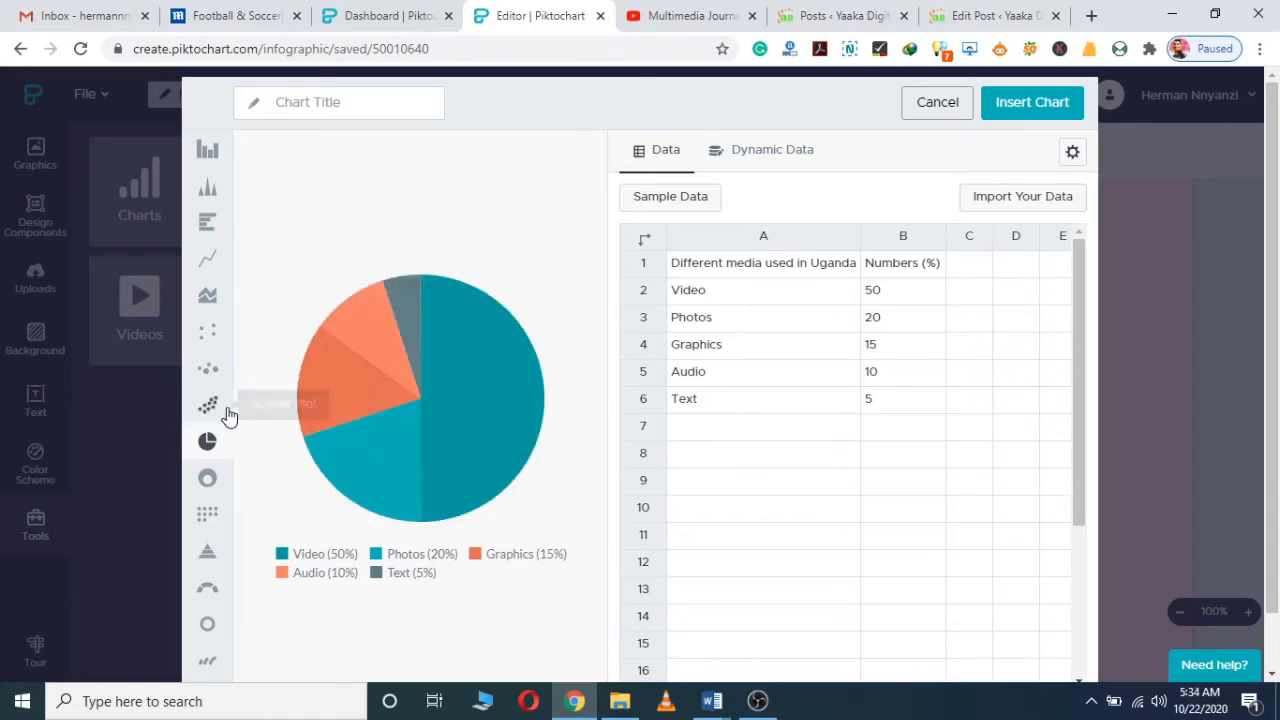
Change the chart type to a vertical bar chart and title it "Different media used in Uganda".
{"action": "left_click", "coordinate": [210, 550]}
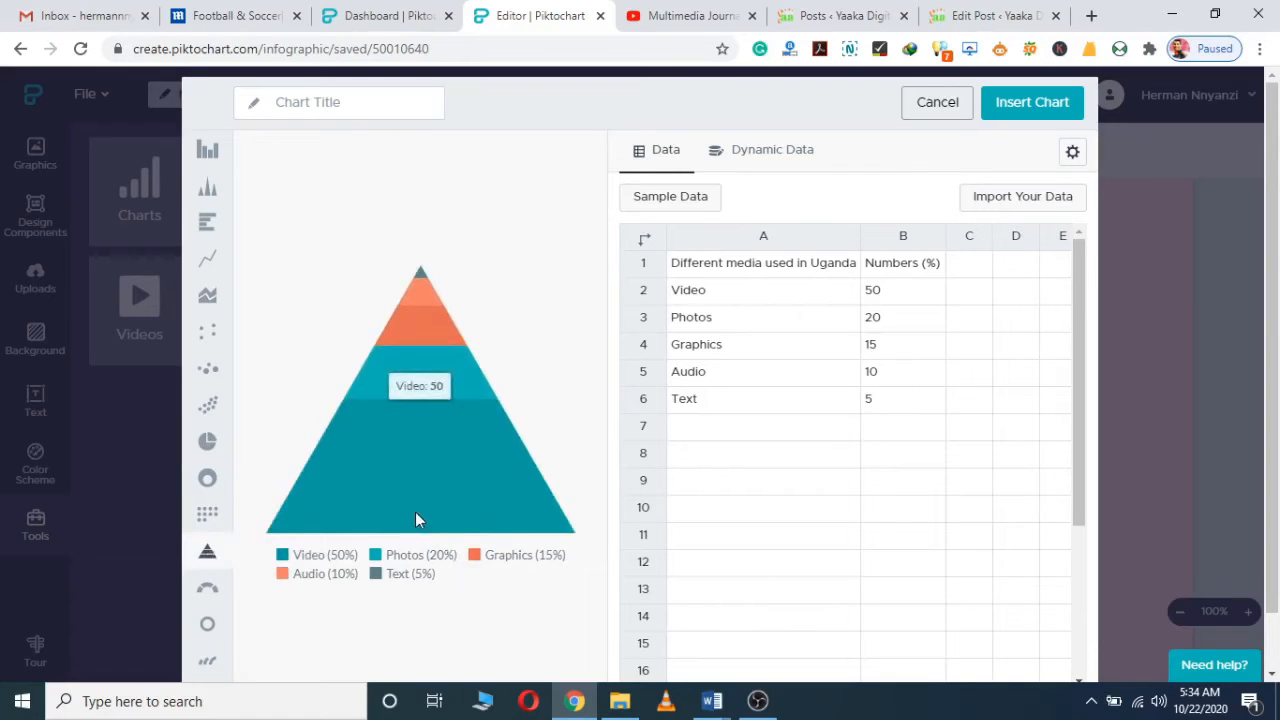
{"action": "left_click", "coordinate": [208, 152]}
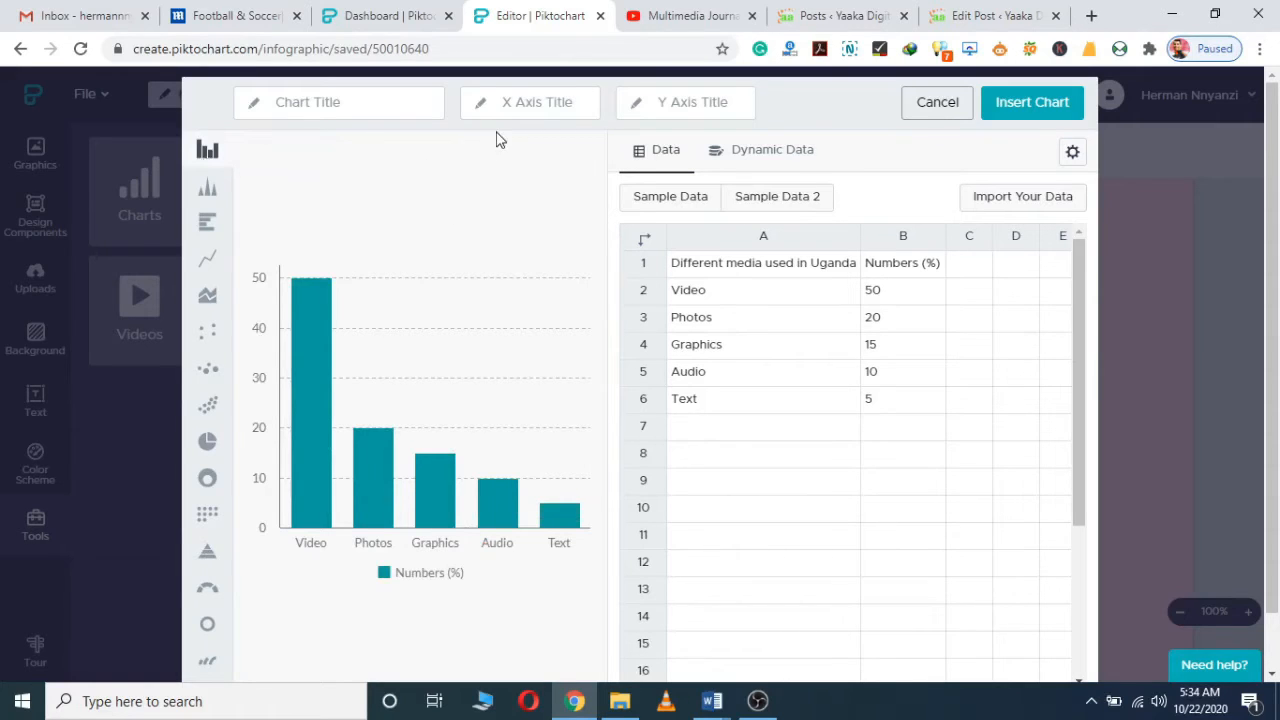
{"action": "left_click", "coordinate": [359, 102]}
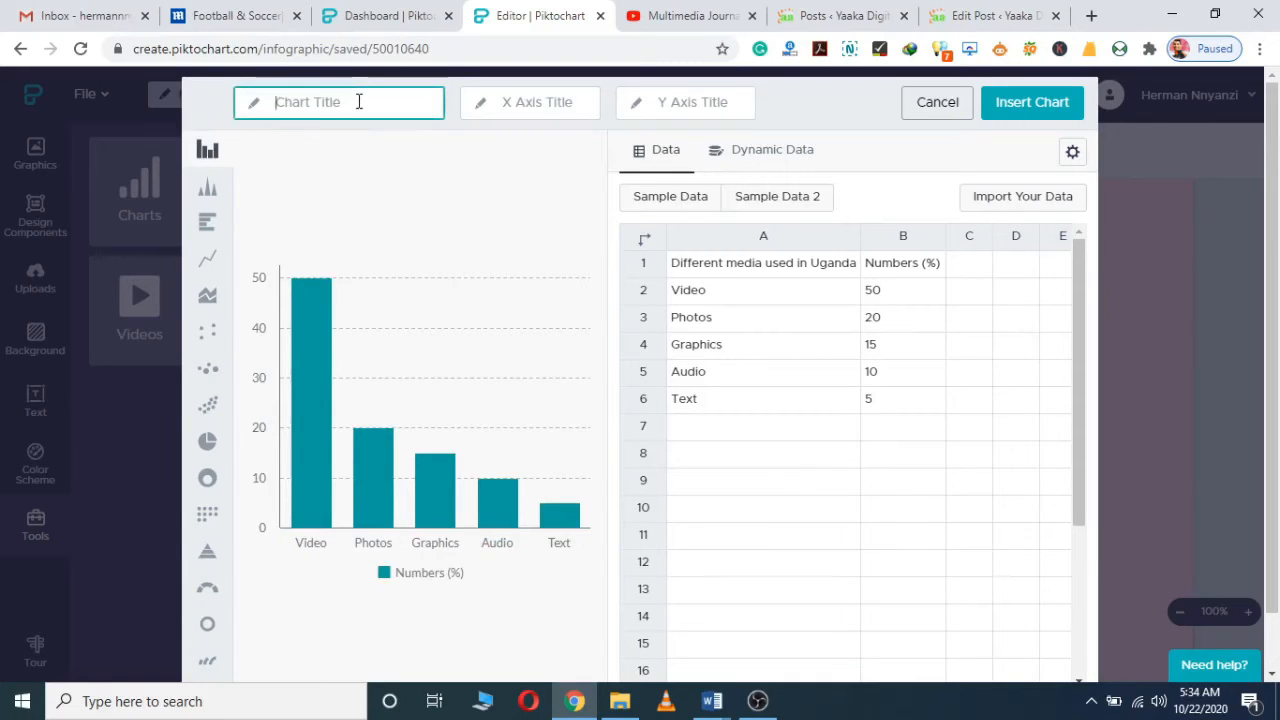
{"action": "type", "text": "Diff"}
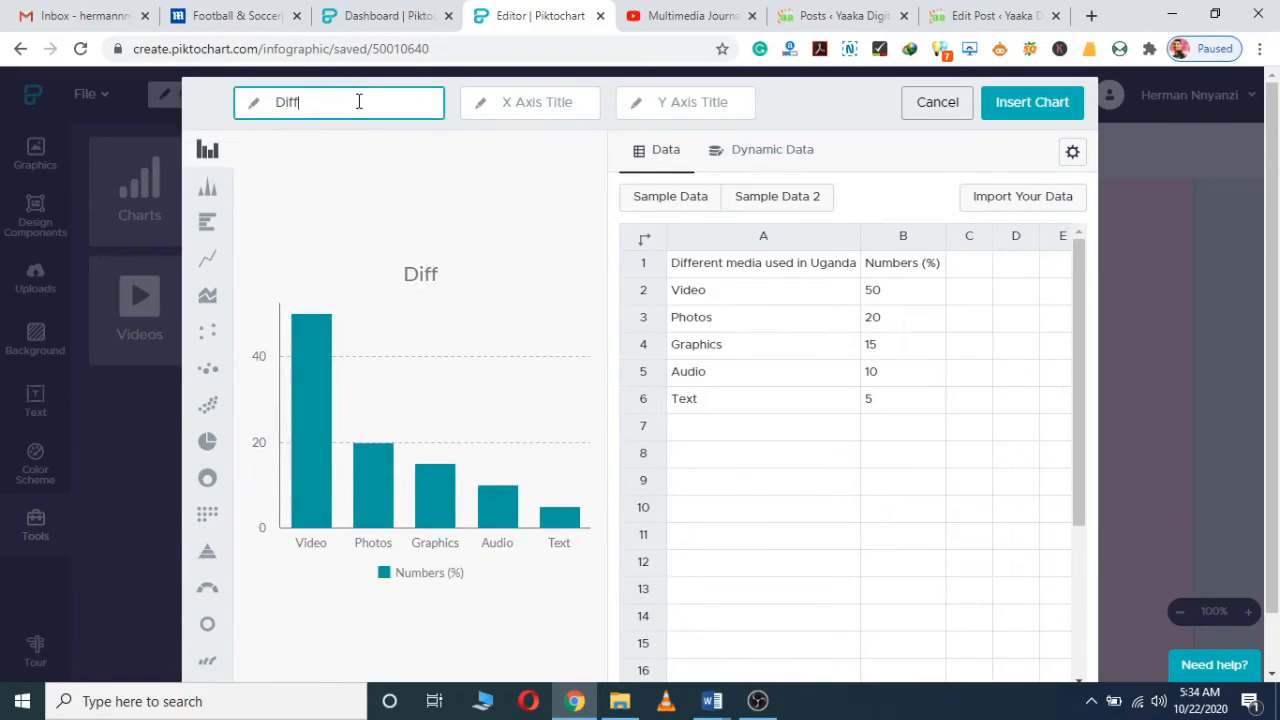
{"action": "type", "text": "ere"}
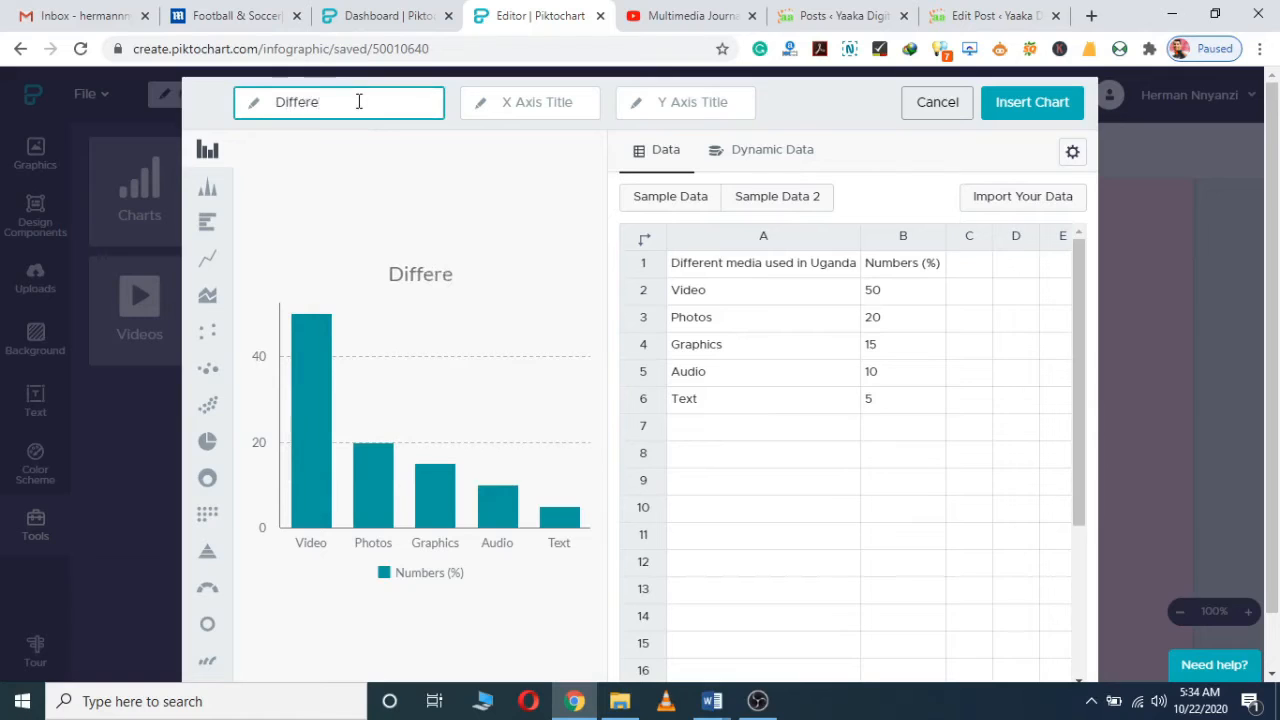
{"action": "type", "text": "nt med"}
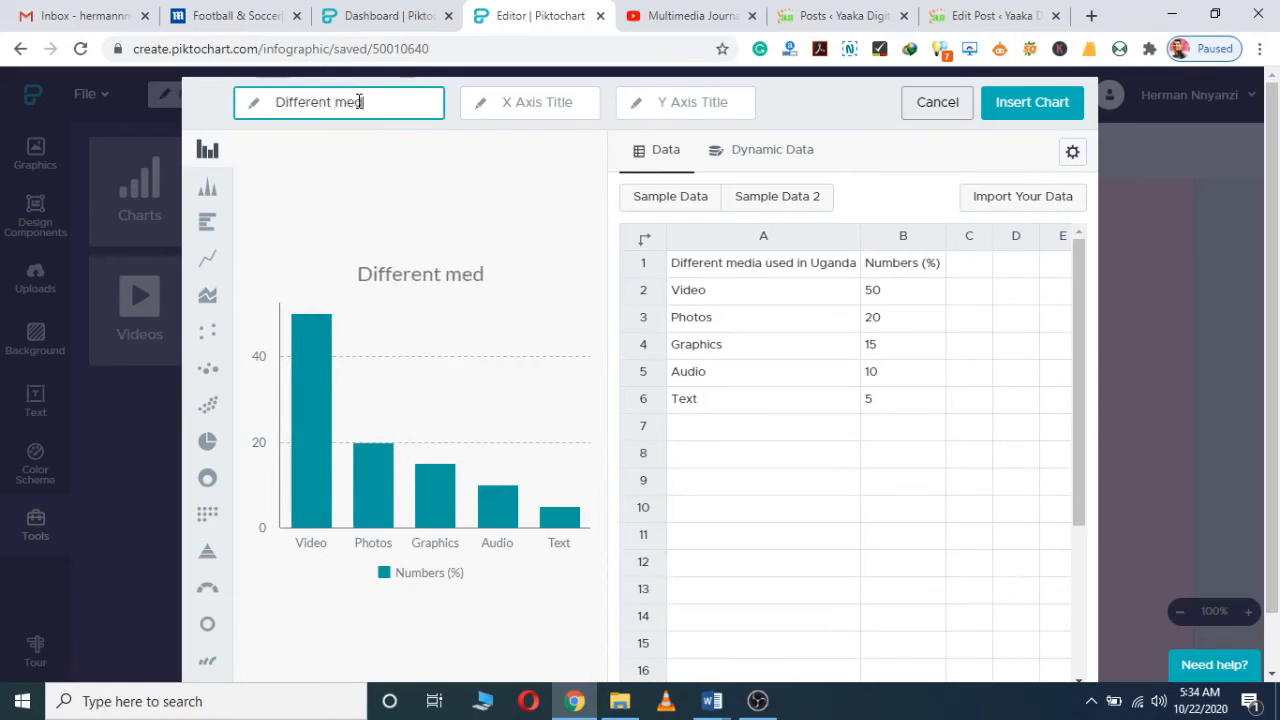
{"action": "type", "text": "ia used "}
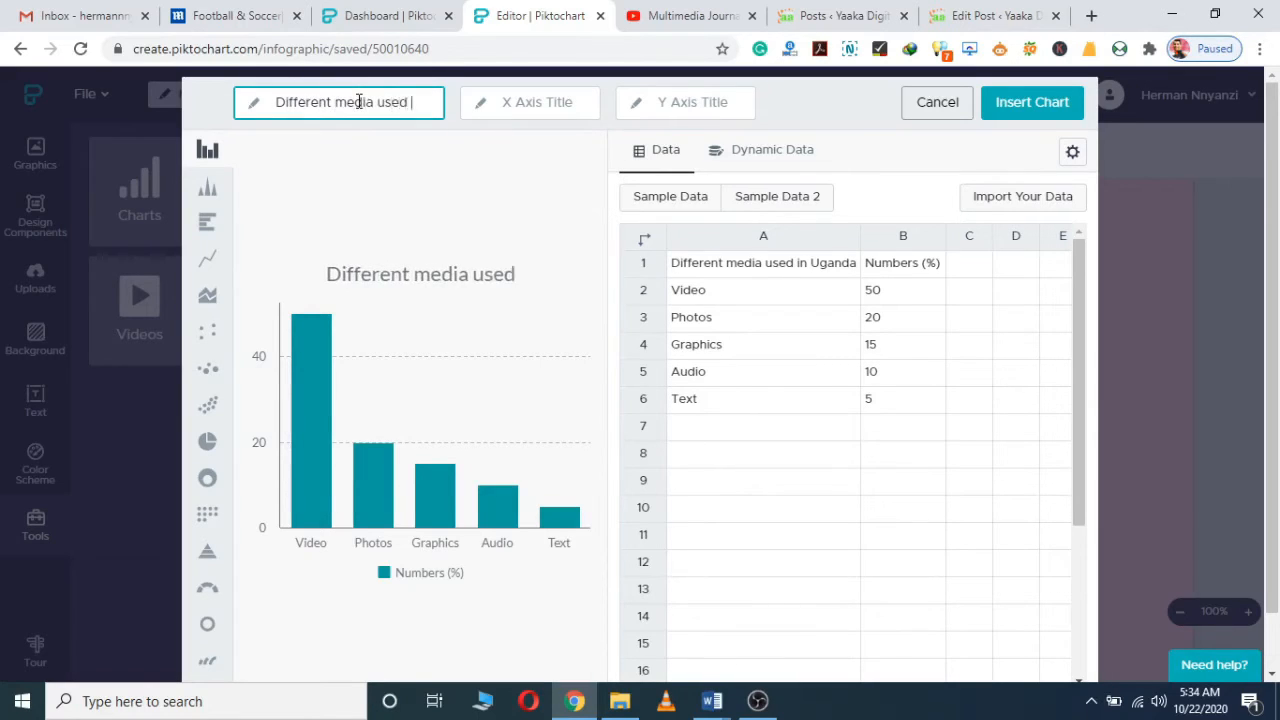
{"action": "type", "text": "in Uganda"}
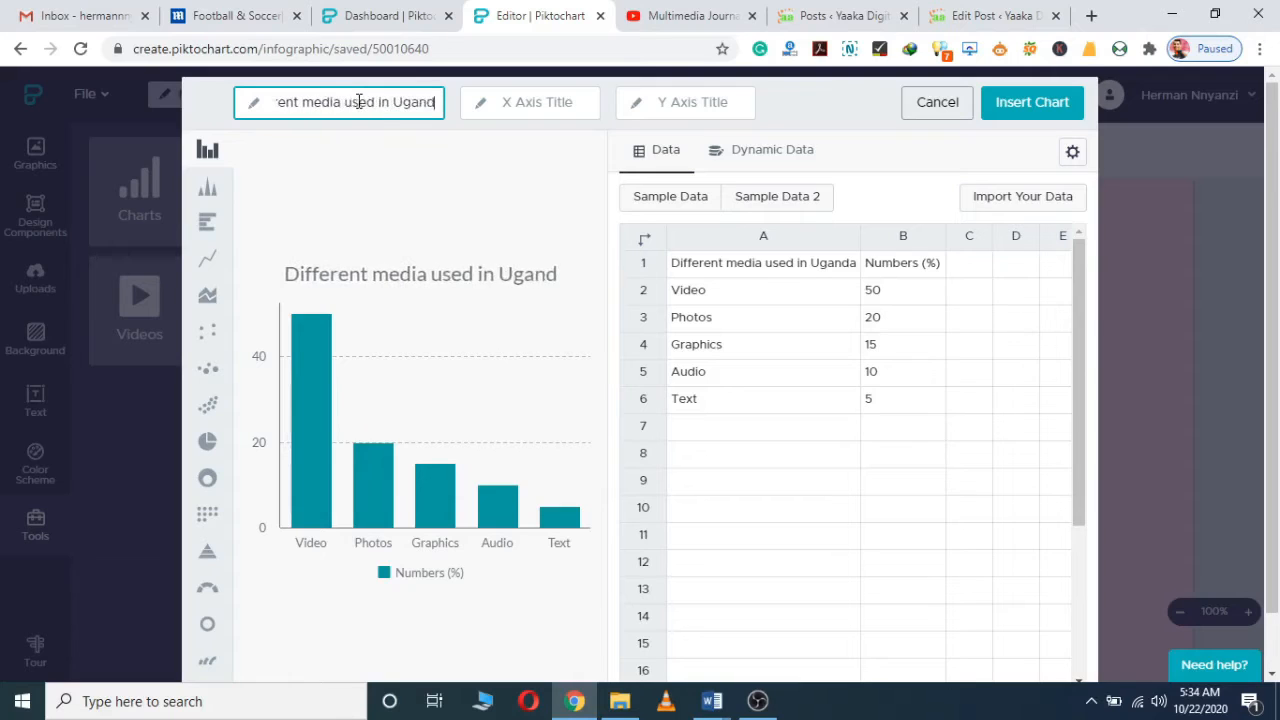
Title the chart's X axis "Media" and its Y axis "Numbers".
{"action": "left_click", "coordinate": [563, 102]}
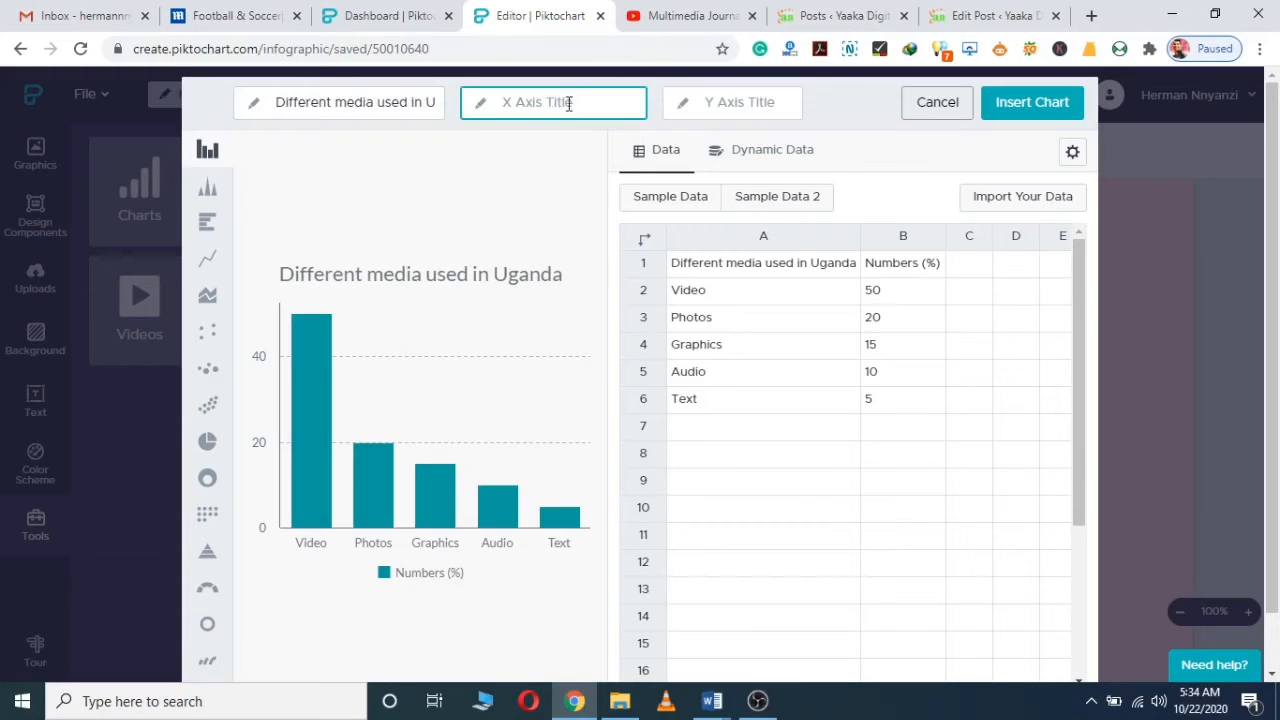
{"action": "type", "text": "Media"}
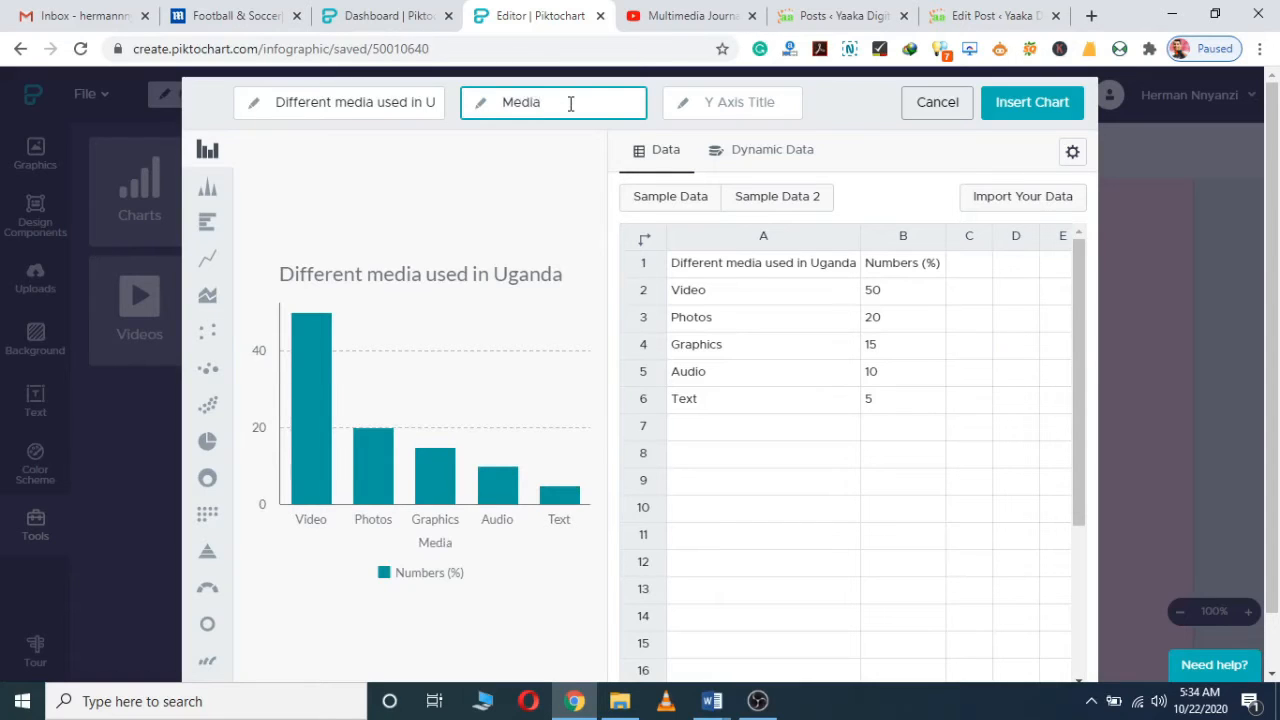
{"action": "left_click", "coordinate": [726, 105]}
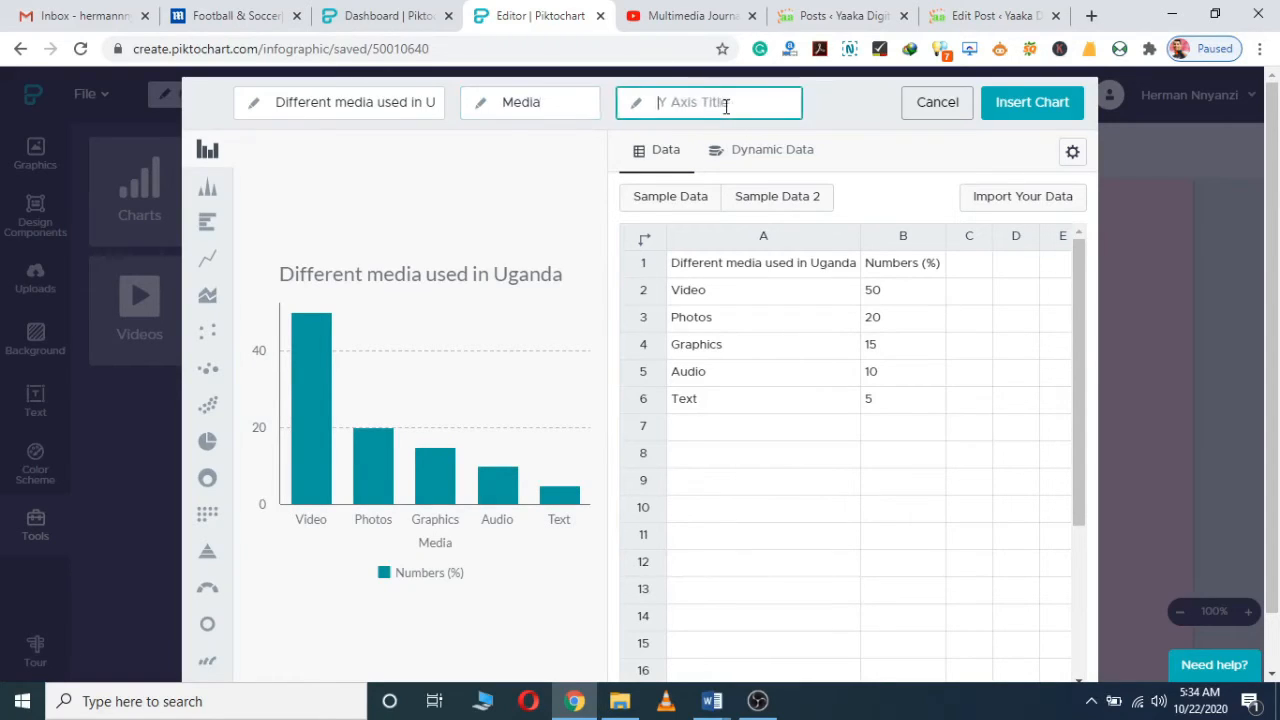
{"action": "type", "text": "N"}
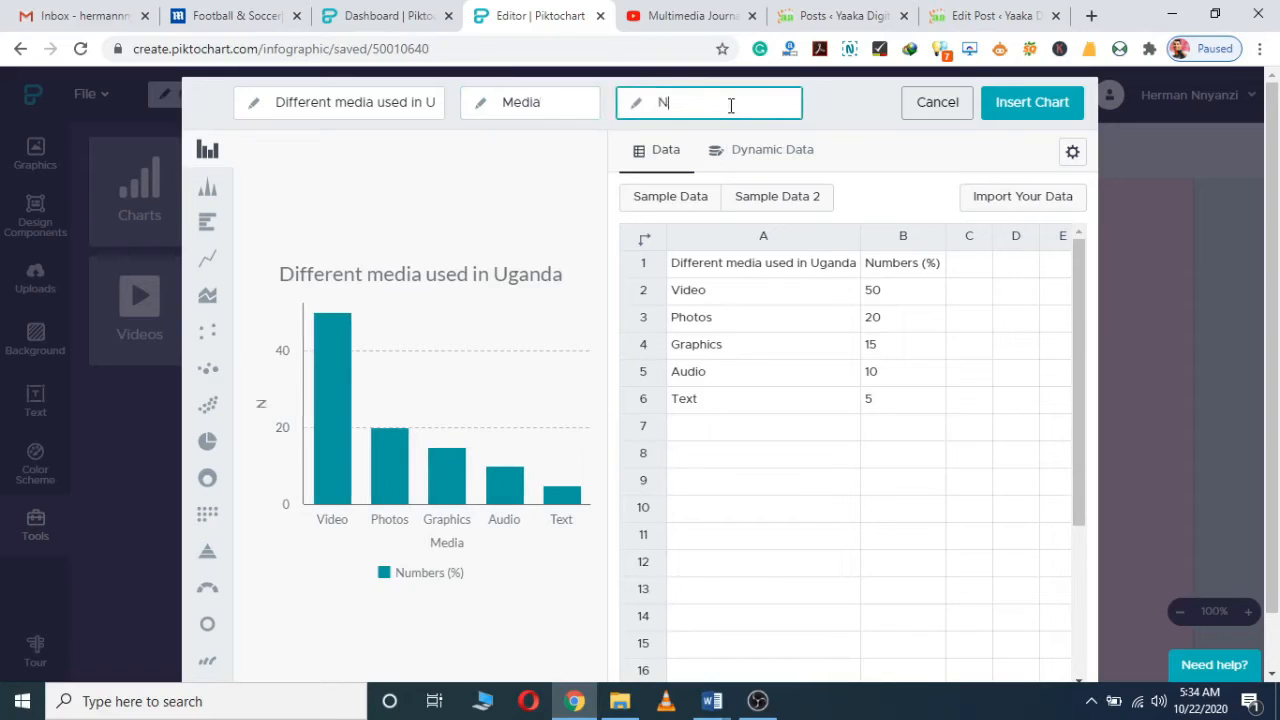
{"action": "type", "text": "umbers"}
{"action": "right_click", "coordinate": [325, 463]}
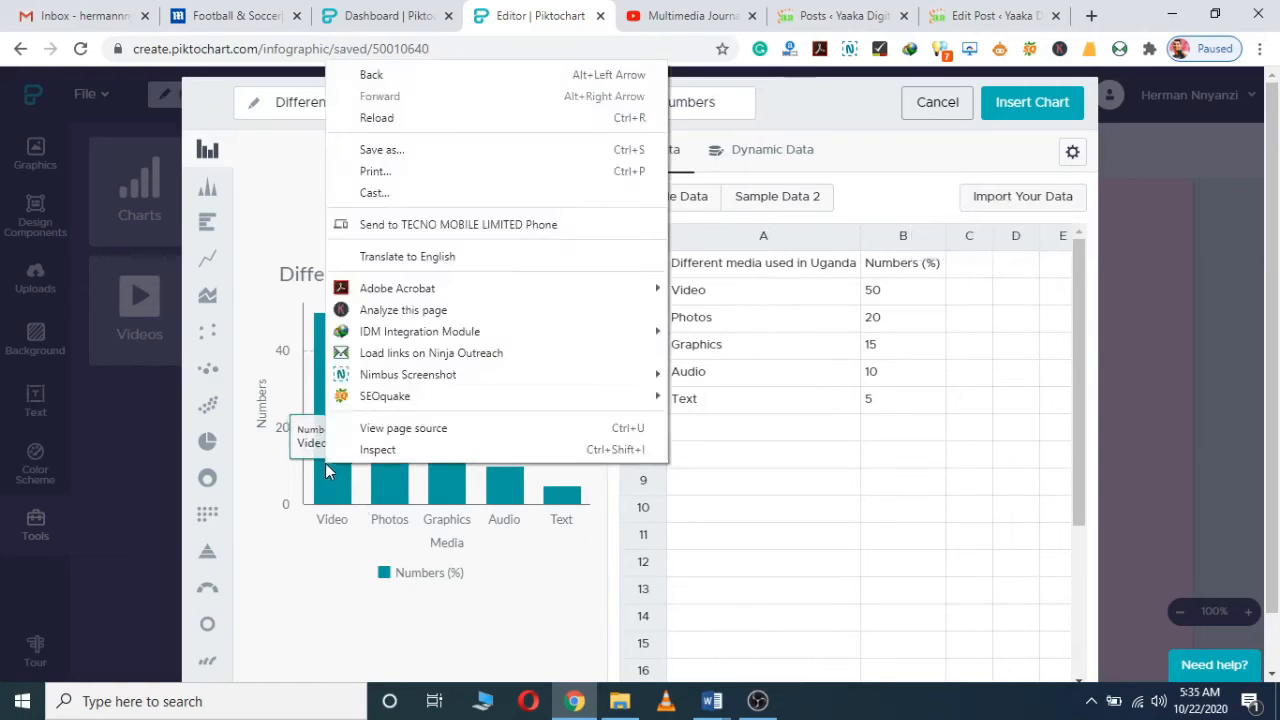
{"action": "key", "text": "Escape"}
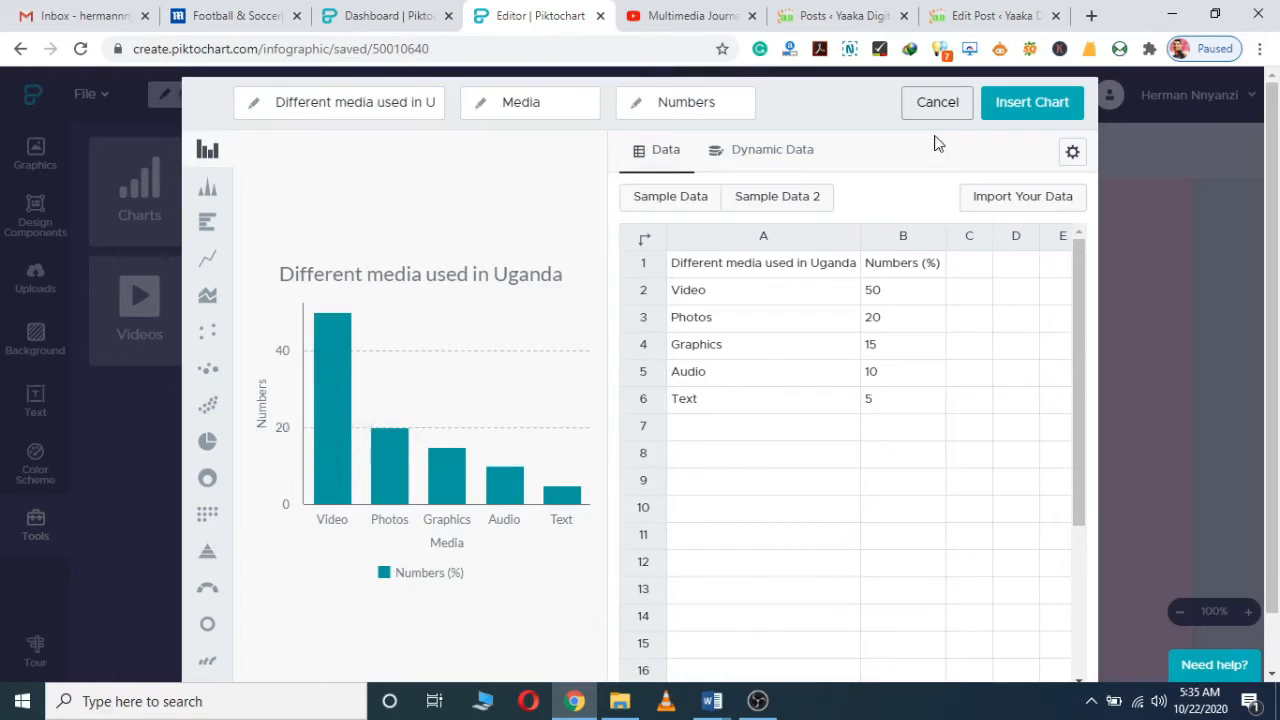
Insert the bar chart into the infographic and move it toward the left side of its block.
{"action": "left_click", "coordinate": [1037, 104]}
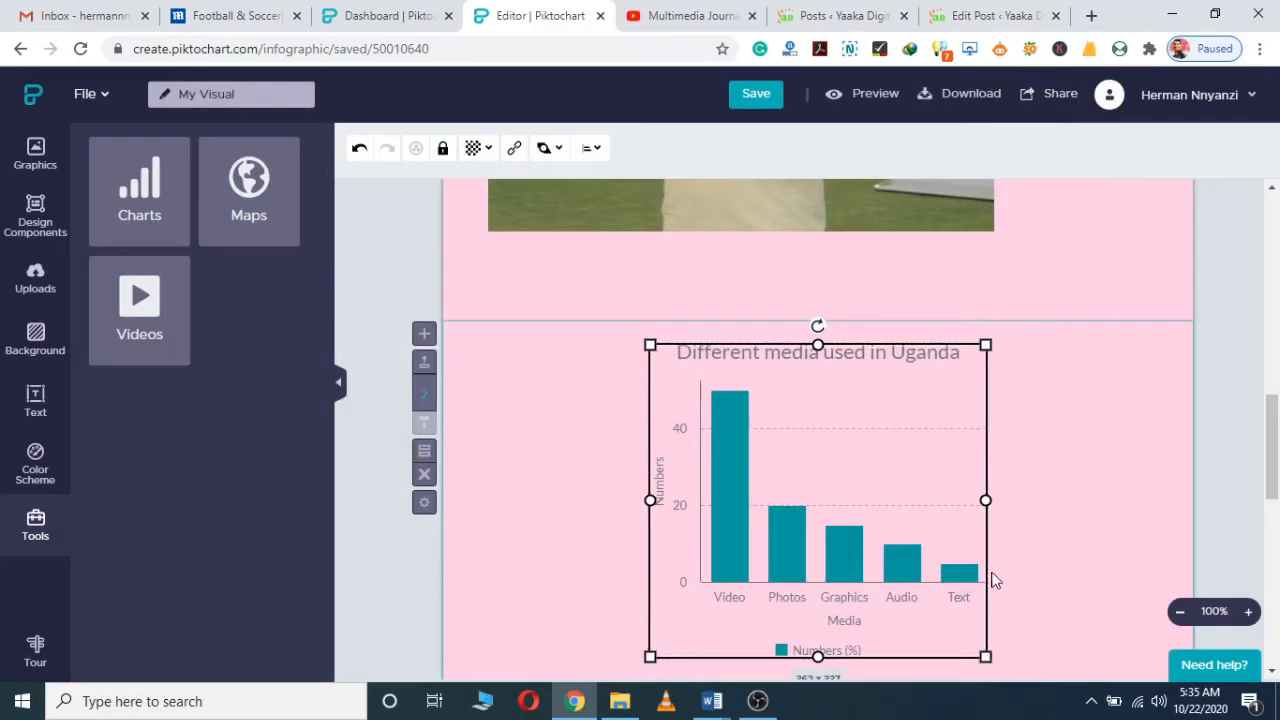
{"action": "left_click_drag", "start_coordinate": [843, 463], "coordinate": [680, 461]}
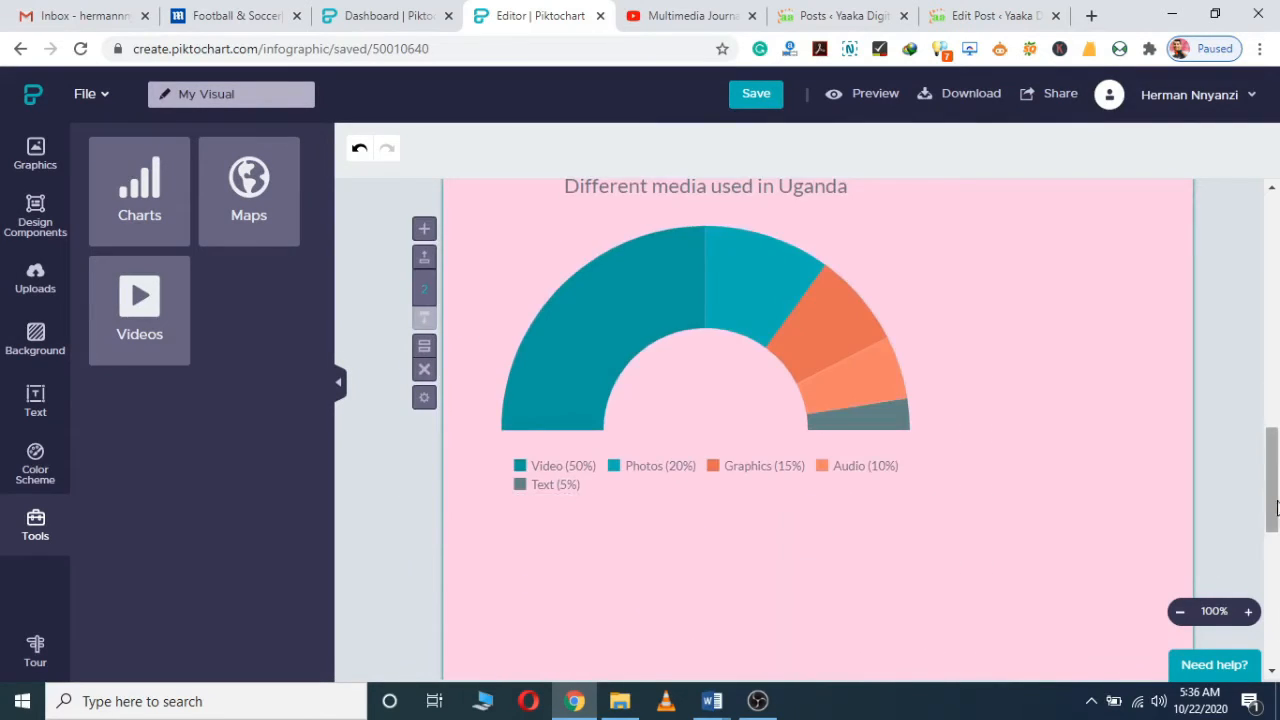
Start adding a map to the infographic and search the country list for Uganda.
{"action": "scroll", "coordinate": [1274, 508], "scroll_direction": "down", "scroll_amount": 2}
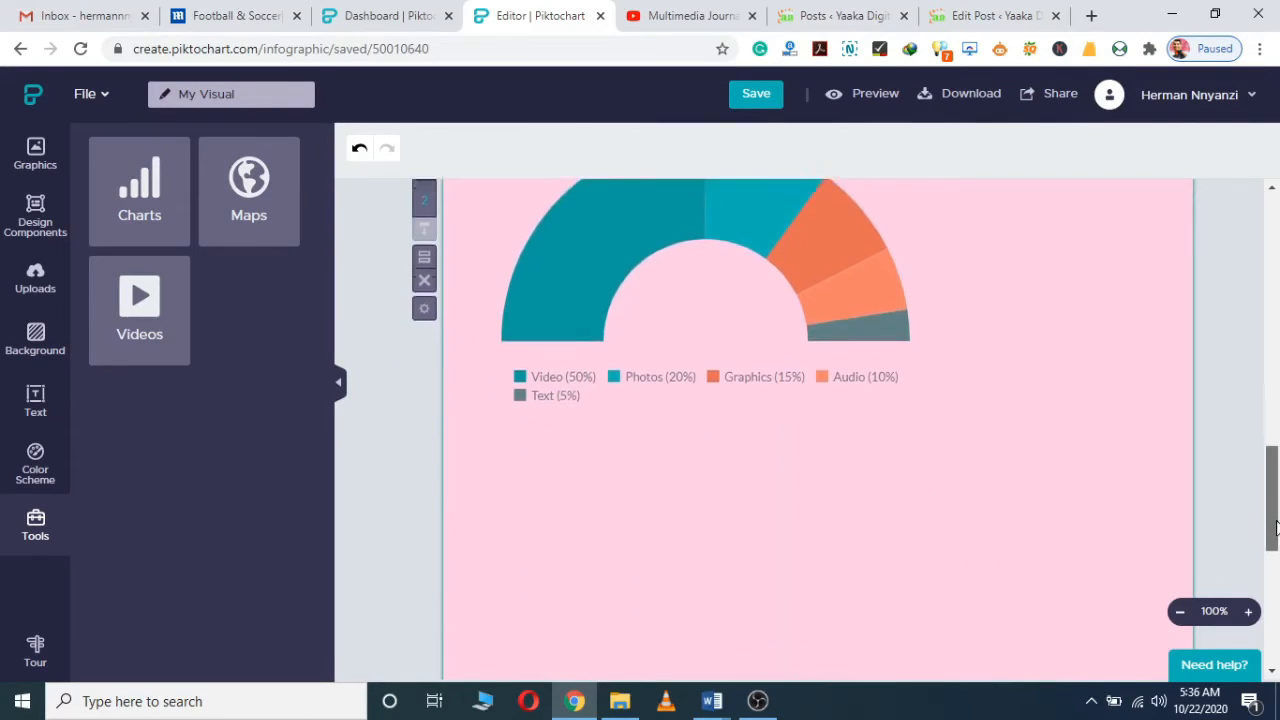
{"action": "left_click", "coordinate": [256, 216]}
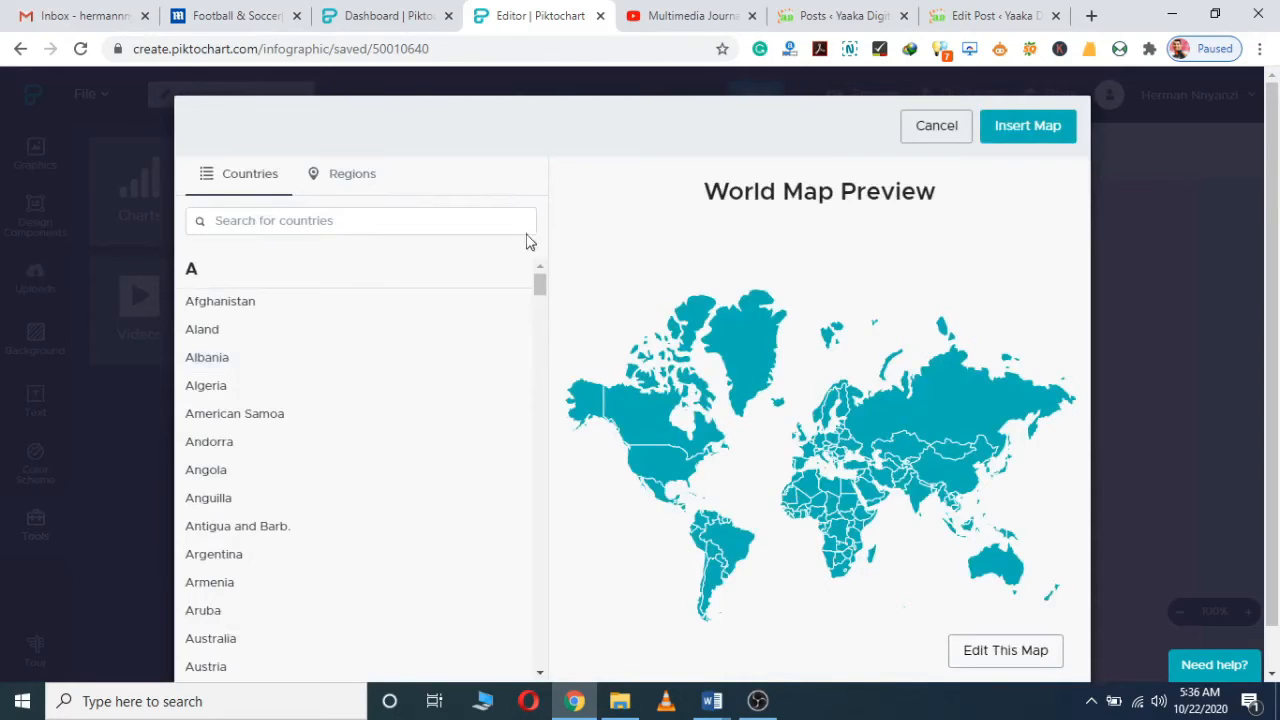
{"action": "left_click", "coordinate": [459, 224]}
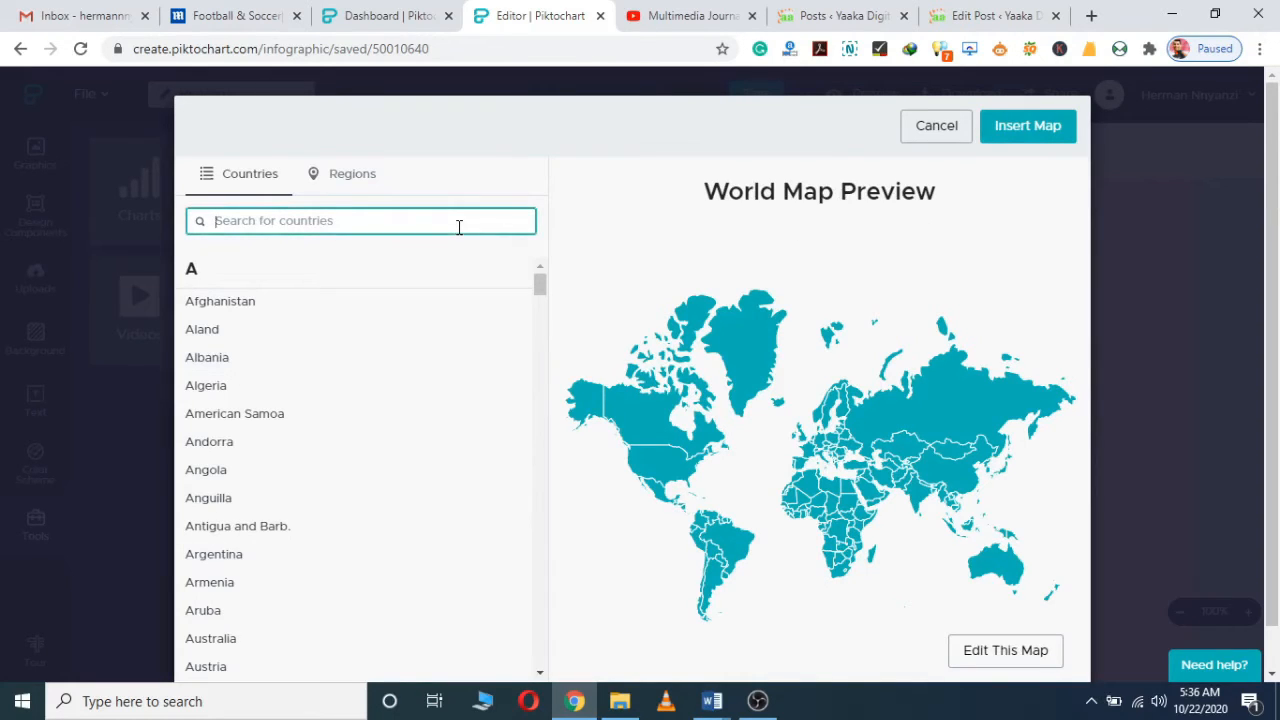
{"action": "type", "text": "Ugs"}
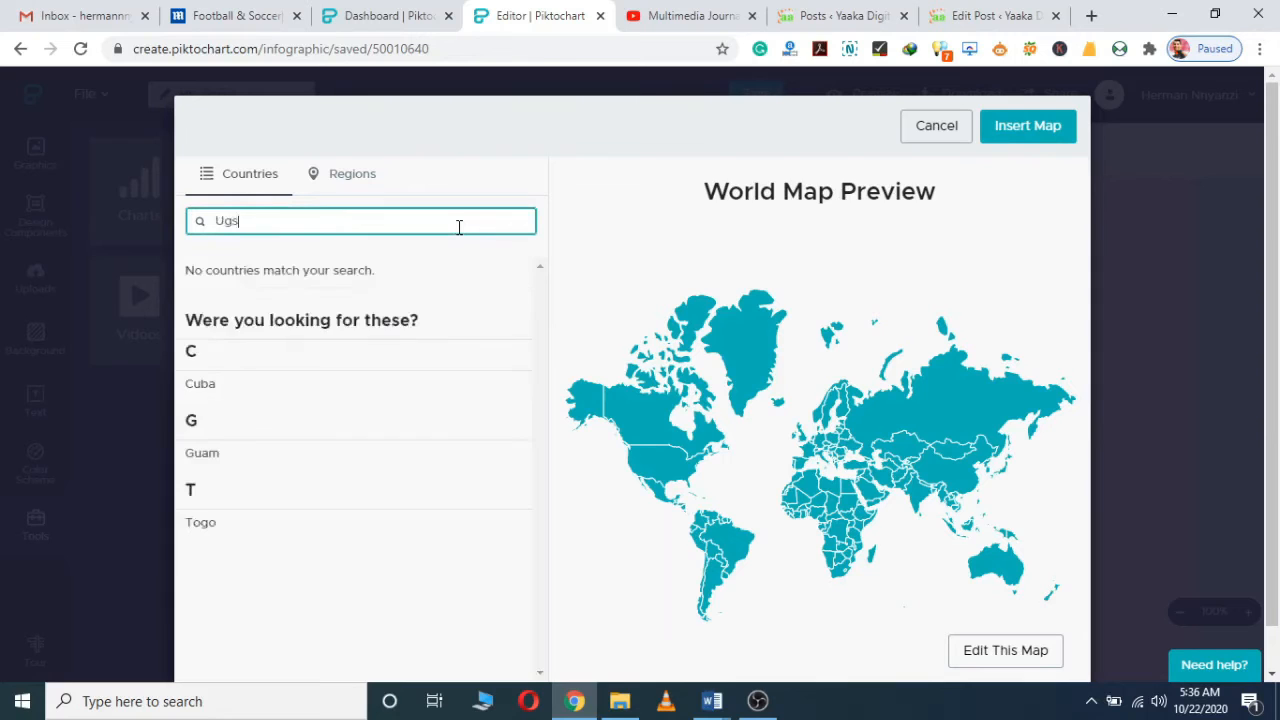
{"action": "type", "text": "anda"}
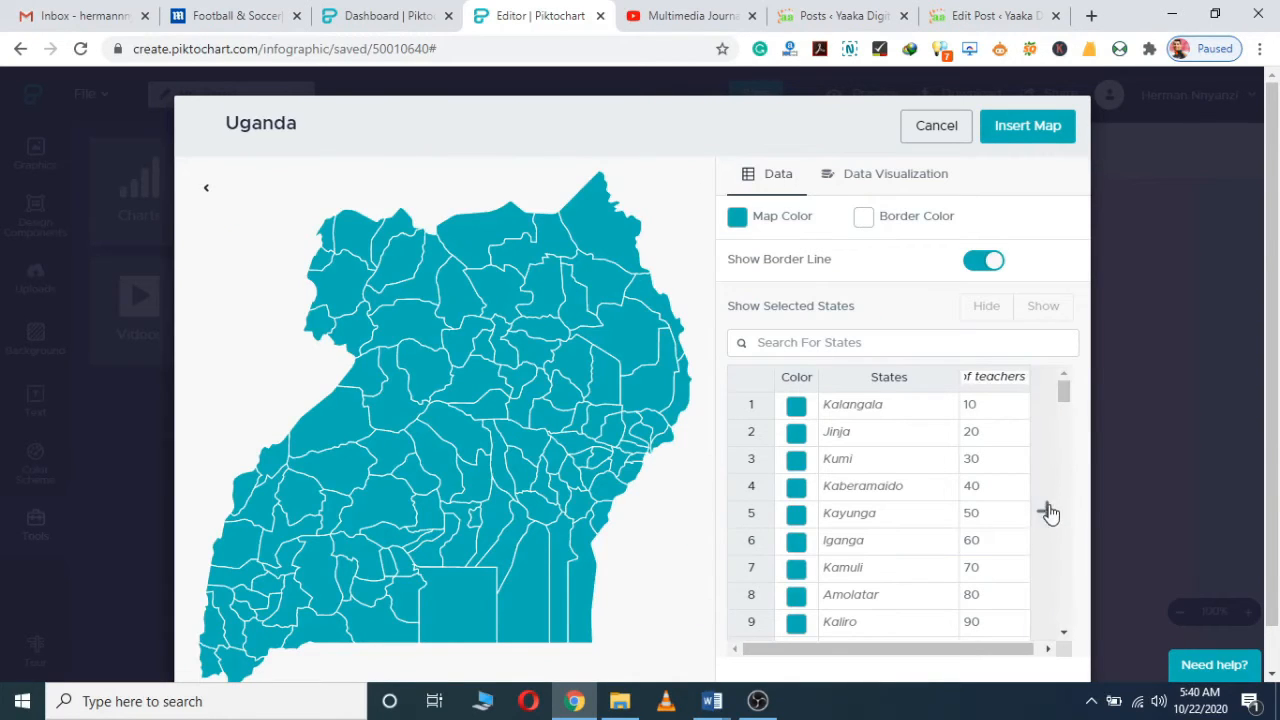
Add a data column named "Number of schools" to the Uganda map's table.
{"action": "left_click", "coordinate": [1046, 511]}
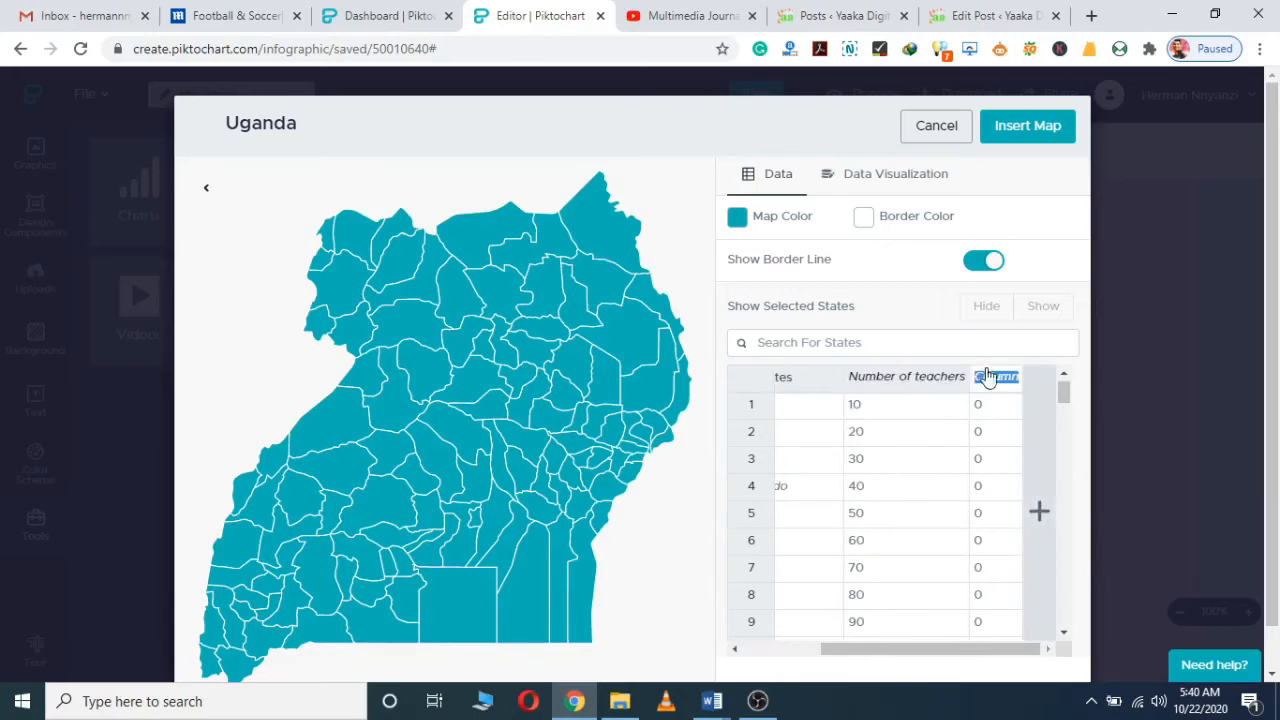
{"action": "type", "text": "Number "}
{"action": "type", "text": "of scho"}
{"action": "type", "text": "ols"}
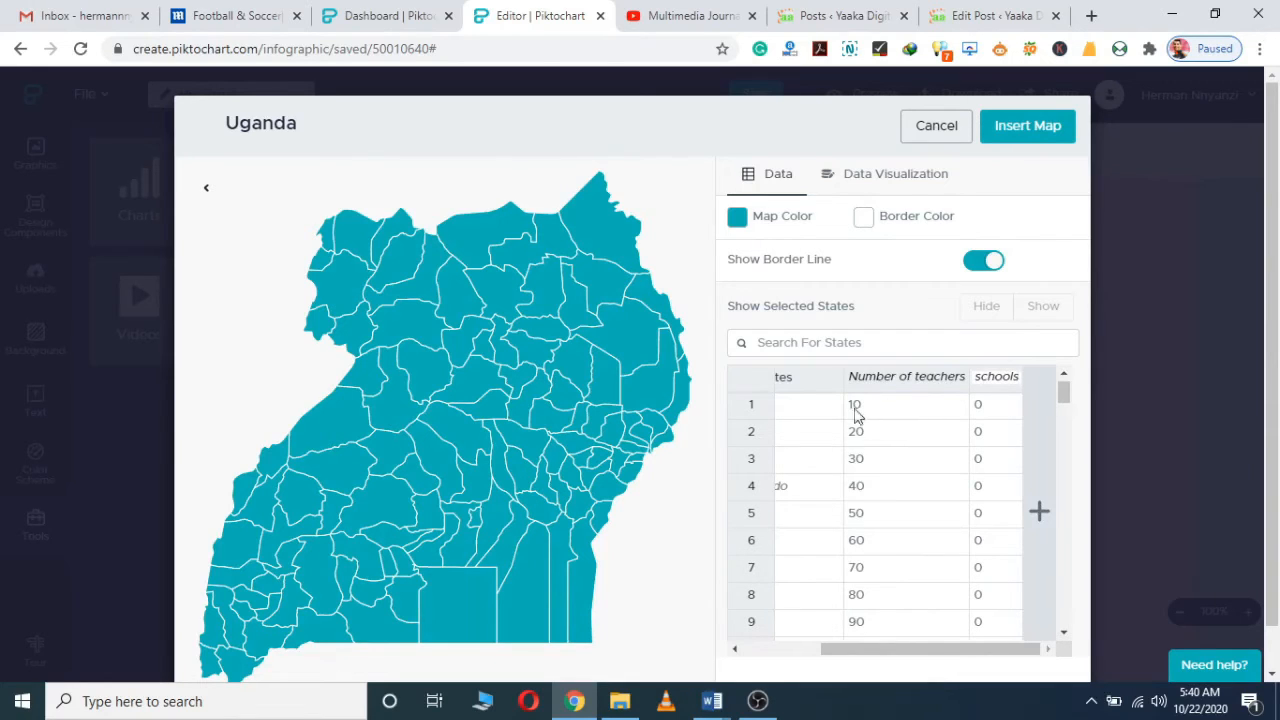
Set Jinja's number of teachers to 10 in the map data.
{"action": "left_click_drag", "start_coordinate": [903, 654], "coordinate": [837, 649]}
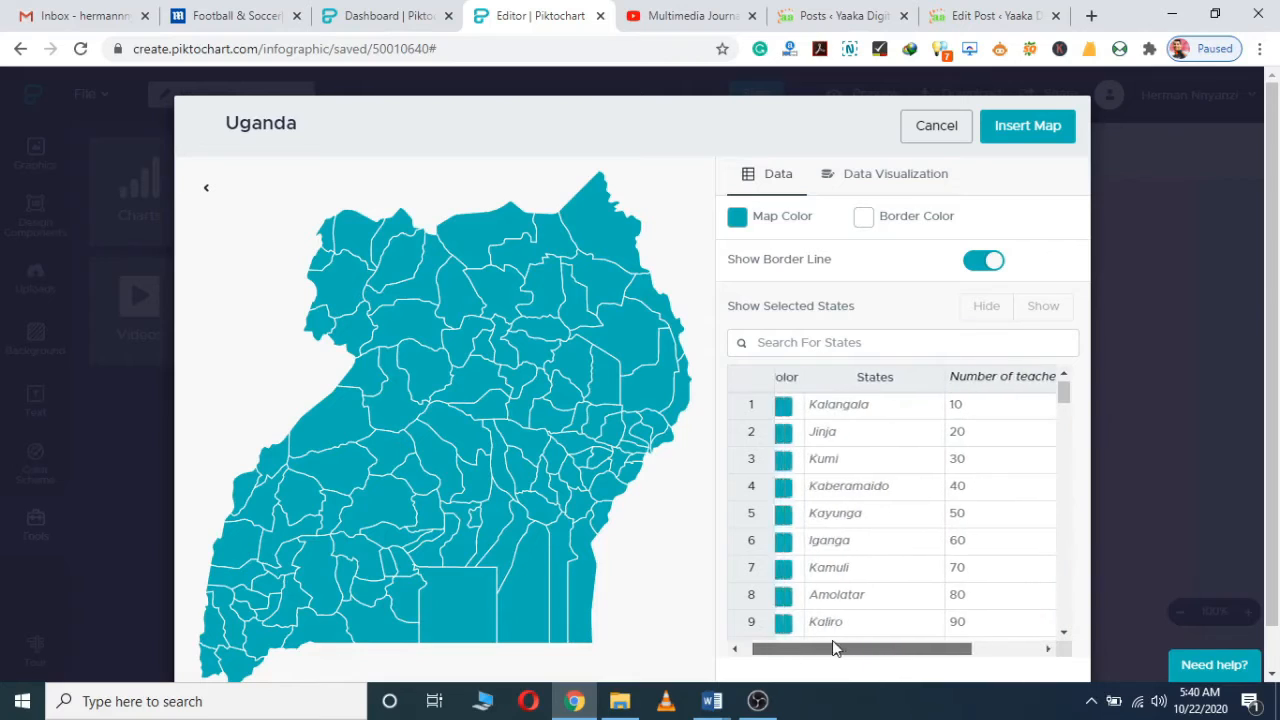
{"action": "double_click", "coordinate": [960, 432]}
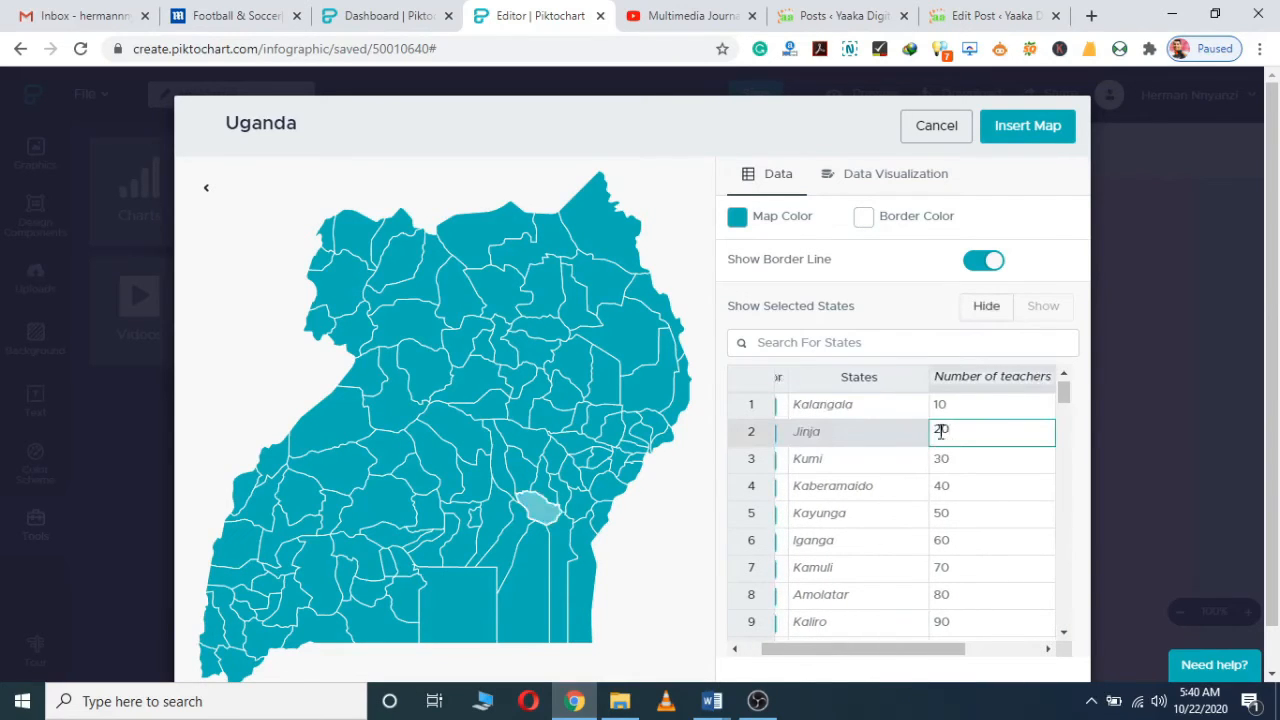
{"action": "key", "text": "BackSpace"}
{"action": "type", "text": "1"}
Set Jinja's number of schools to 5 and select the Jinja district on the map.
{"action": "left_click_drag", "start_coordinate": [957, 649], "coordinate": [1006, 649]}
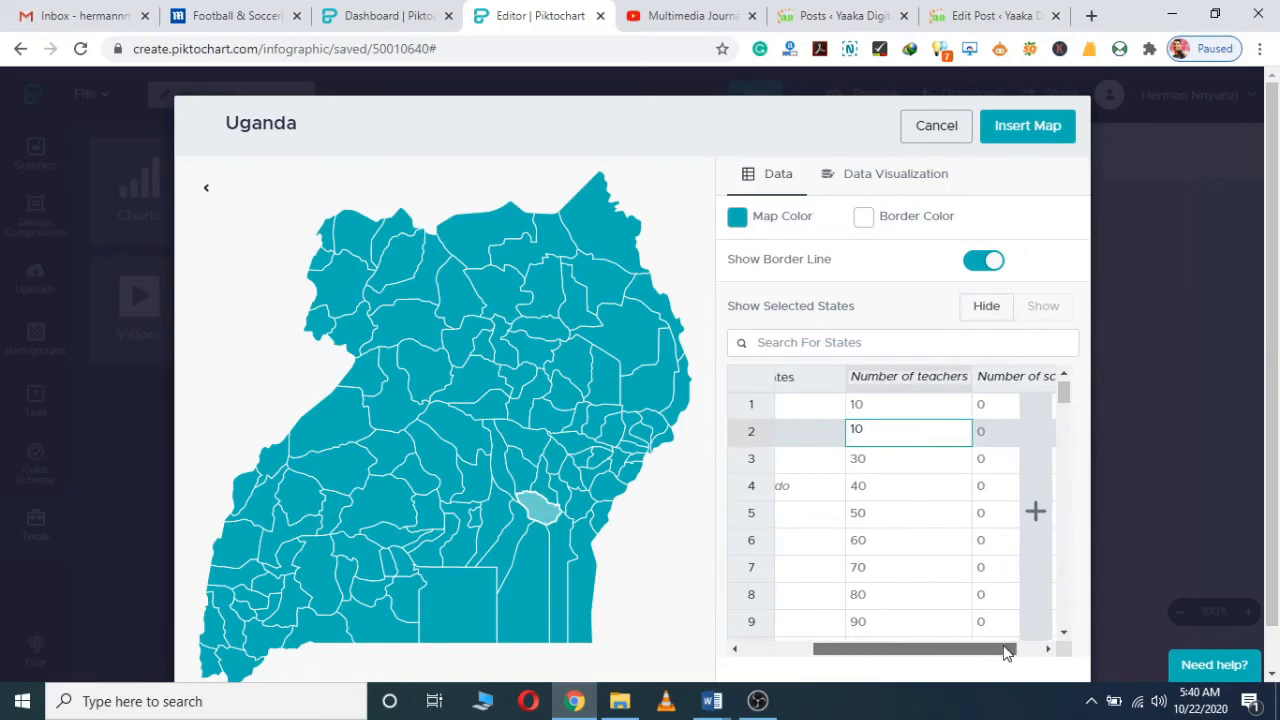
{"action": "double_click", "coordinate": [1003, 433]}
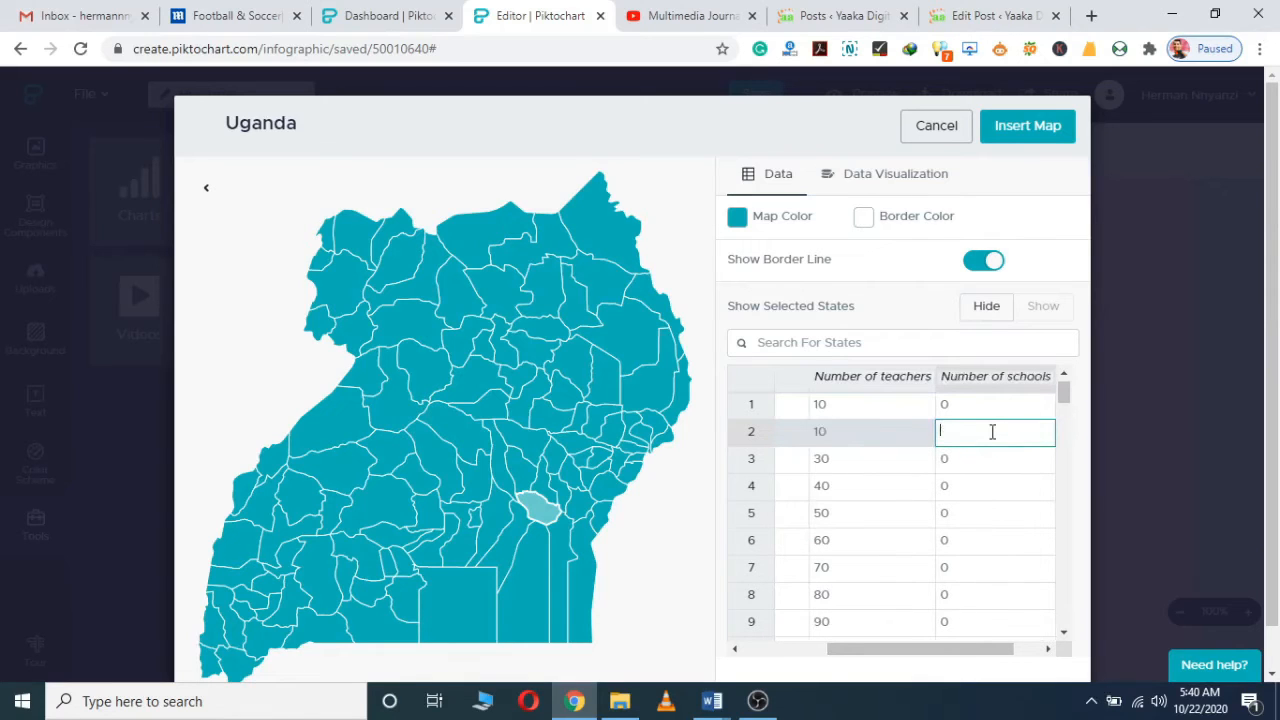
{"action": "type", "text": "5"}
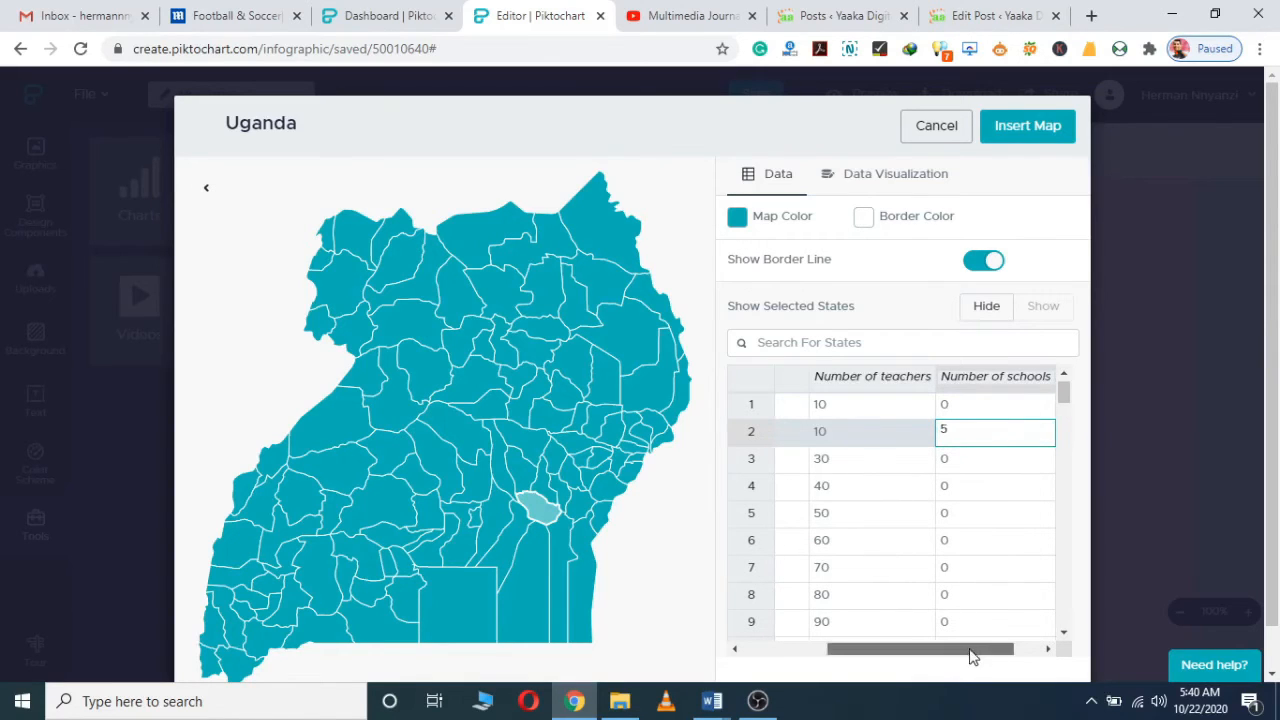
{"action": "left_click_drag", "start_coordinate": [971, 650], "coordinate": [900, 655]}
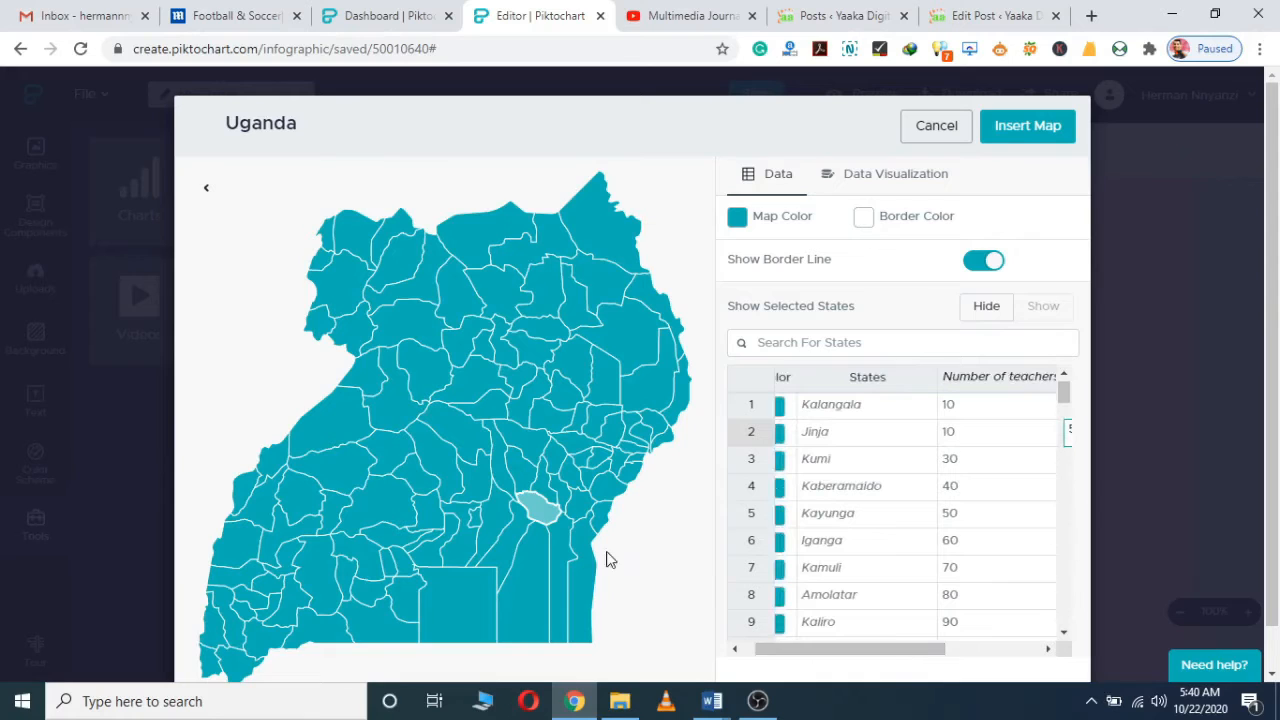
{"action": "mouse_move", "coordinate": [541, 514]}
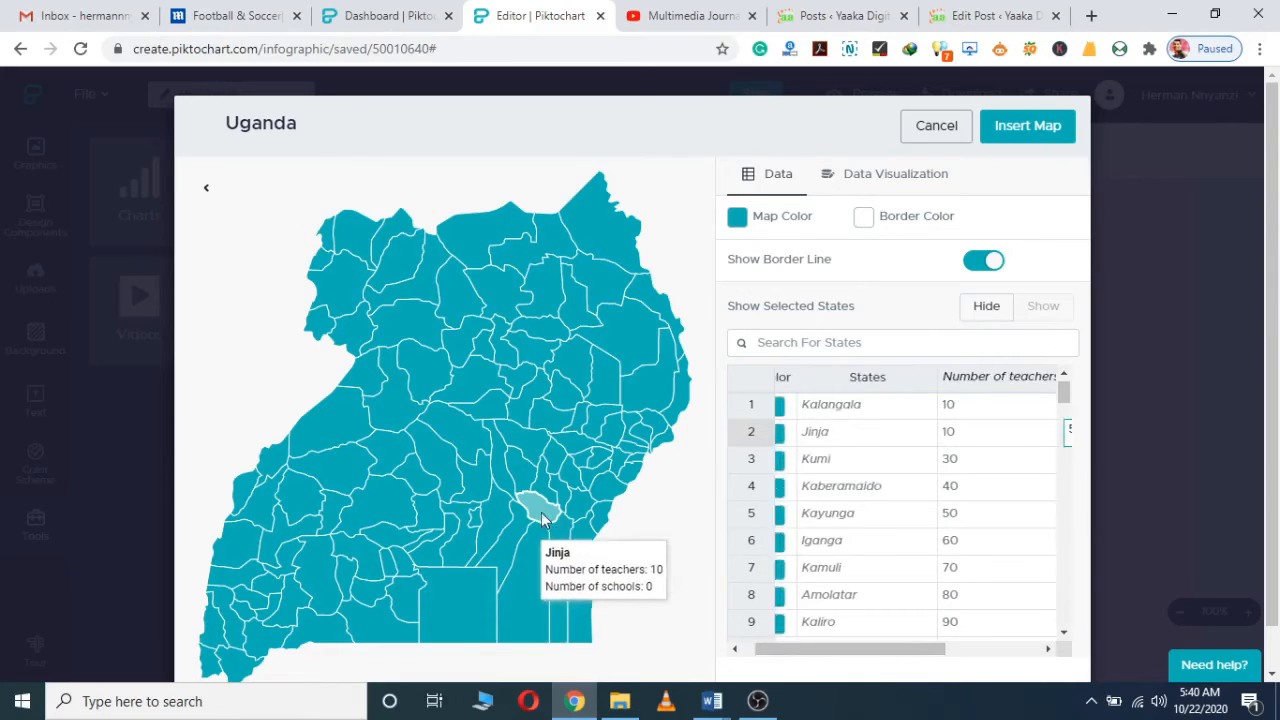
{"action": "left_click", "coordinate": [541, 512]}
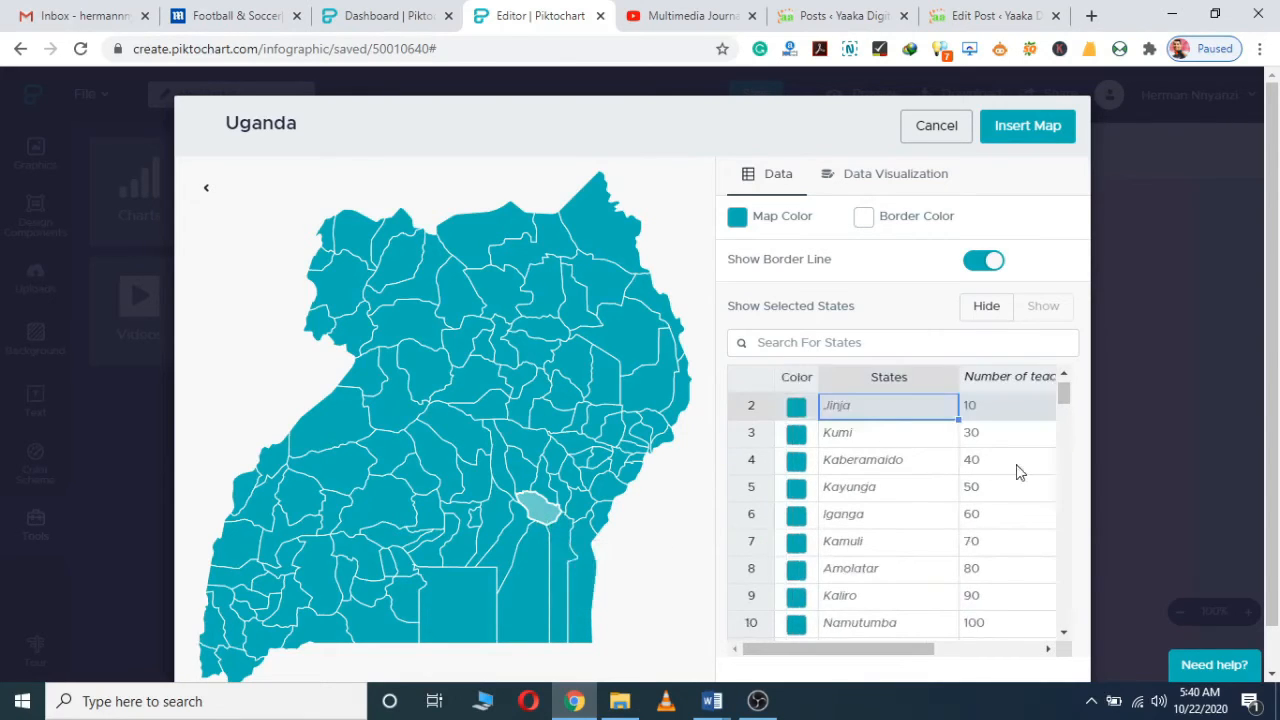
Find the Mpigi district in the map's data table and set its number of teachers to 10.
{"action": "left_click", "coordinate": [882, 345]}
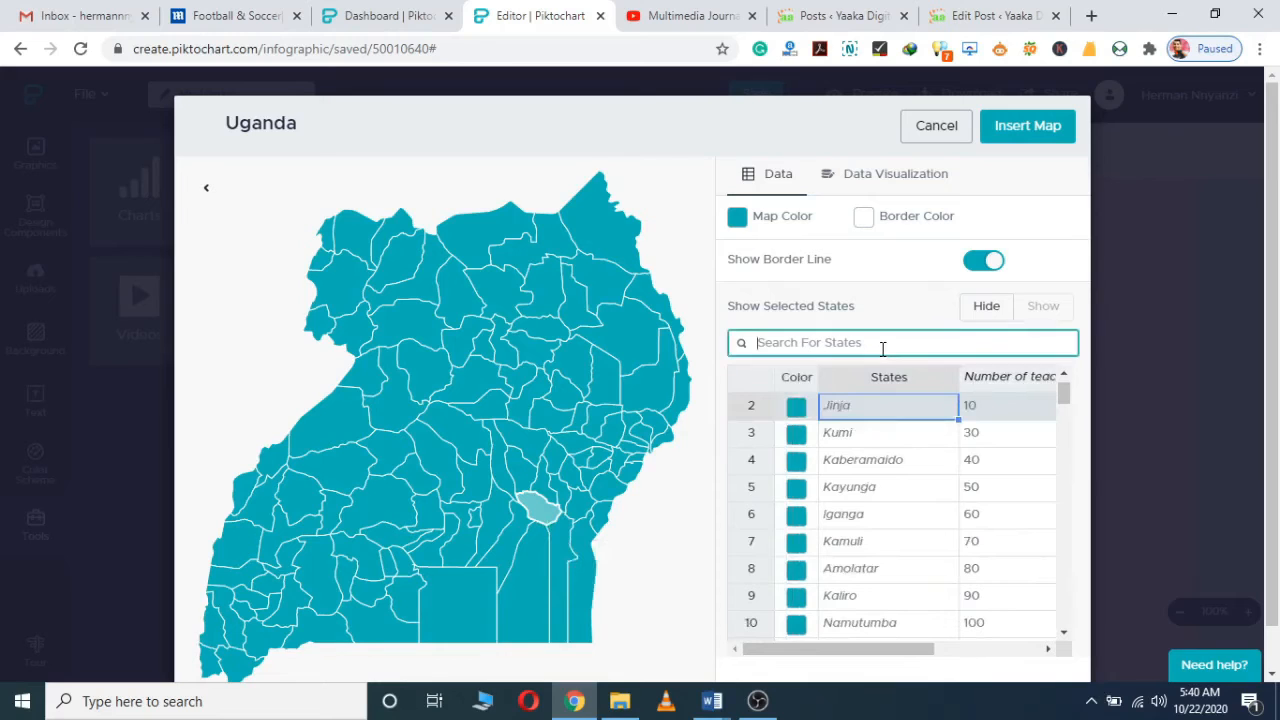
{"action": "type", "text": "J"}
{"action": "key", "text": "BackSpace"}
{"action": "type", "text": "Mpig"}
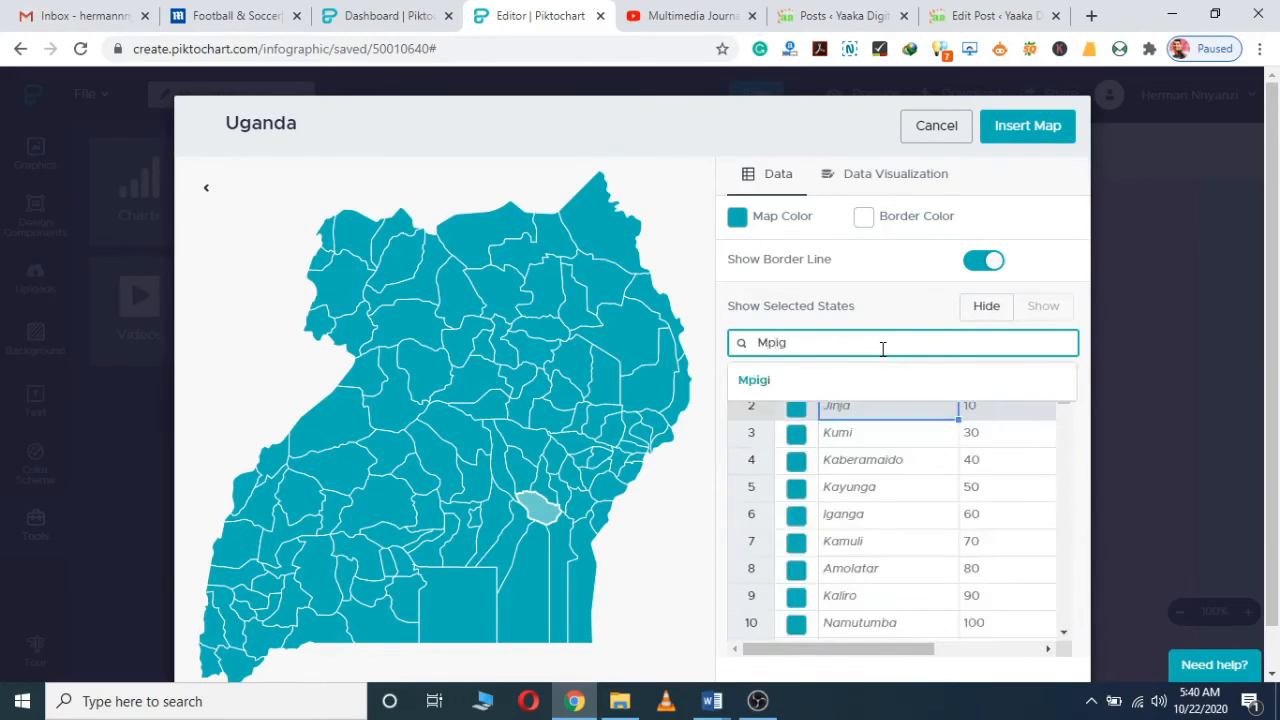
{"action": "left_click", "coordinate": [816, 374]}
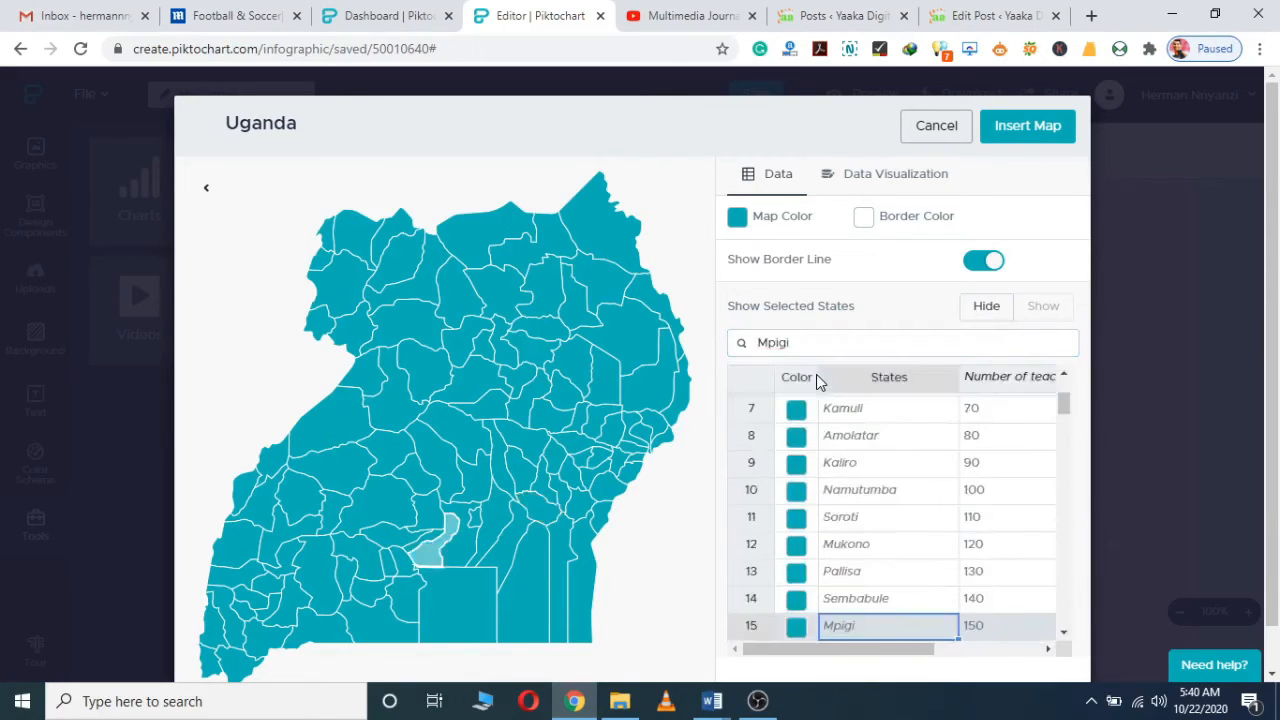
{"action": "double_click", "coordinate": [986, 626]}
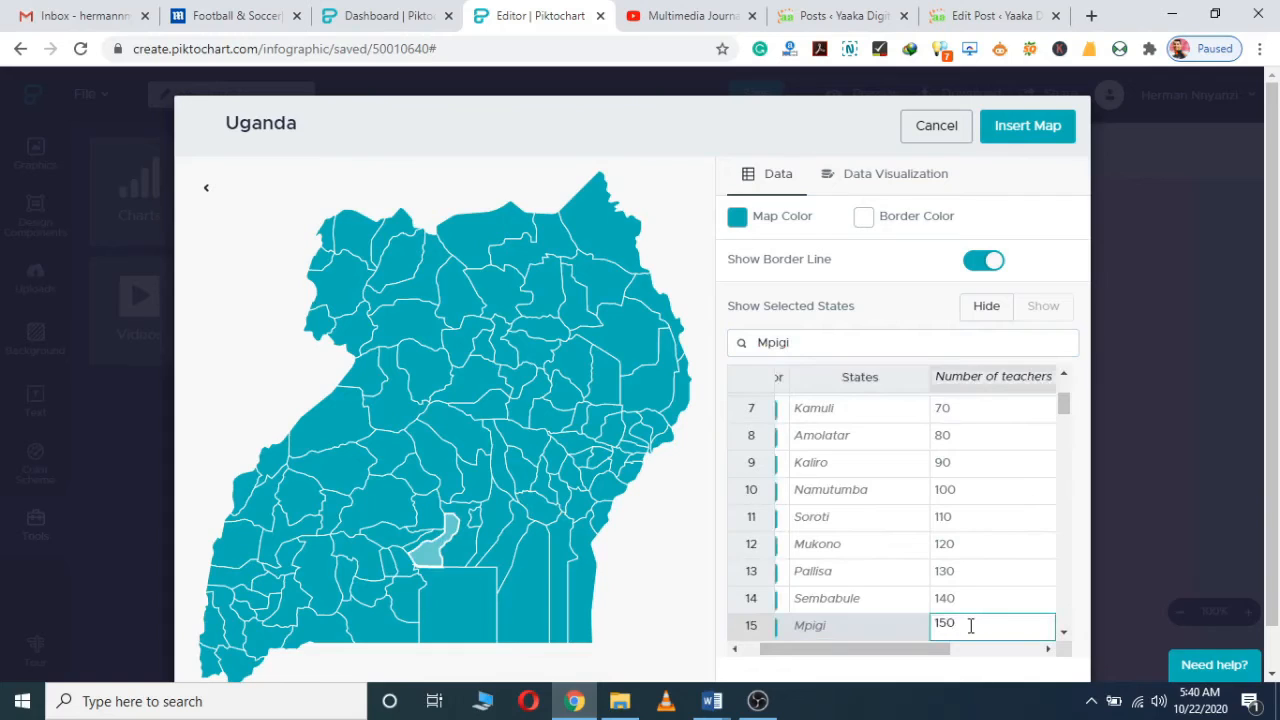
{"action": "key", "text": "BackSpace"}
{"action": "type", "text": "0"}
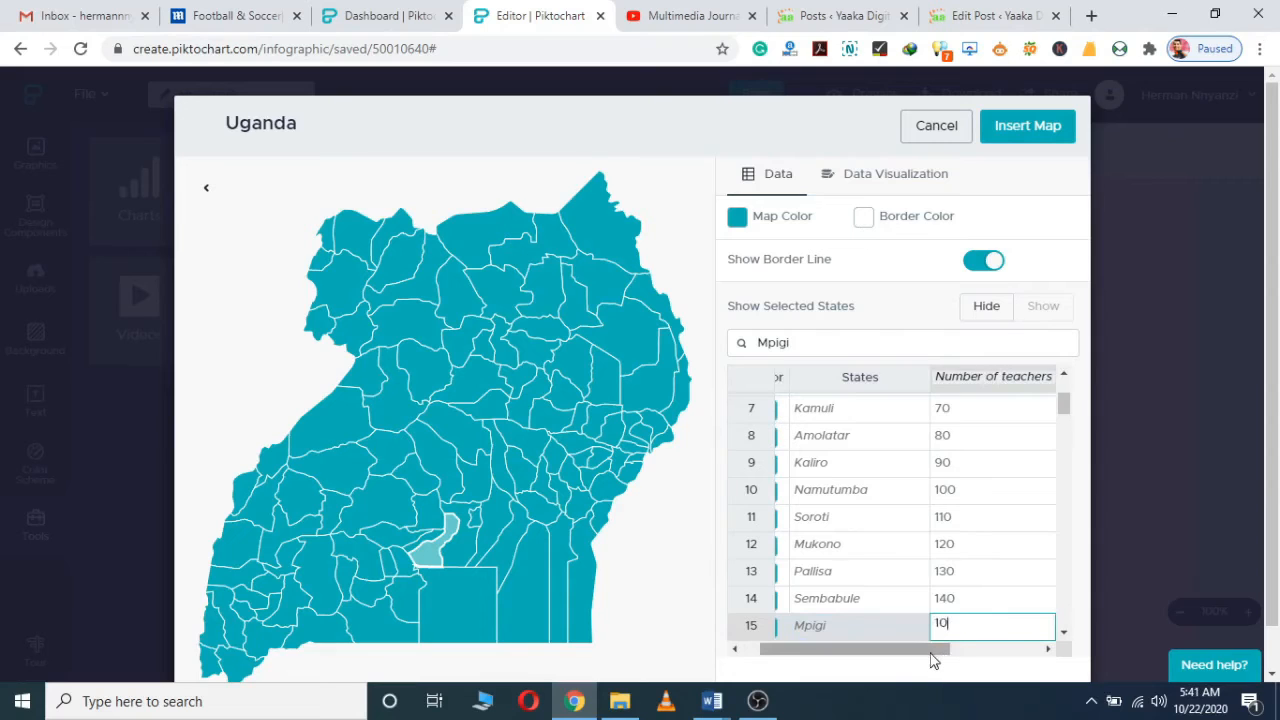
Set Mpigi's number of schools to 6 and select the Mpigi district on the map.
{"action": "left_click_drag", "start_coordinate": [931, 658], "coordinate": [966, 658]}
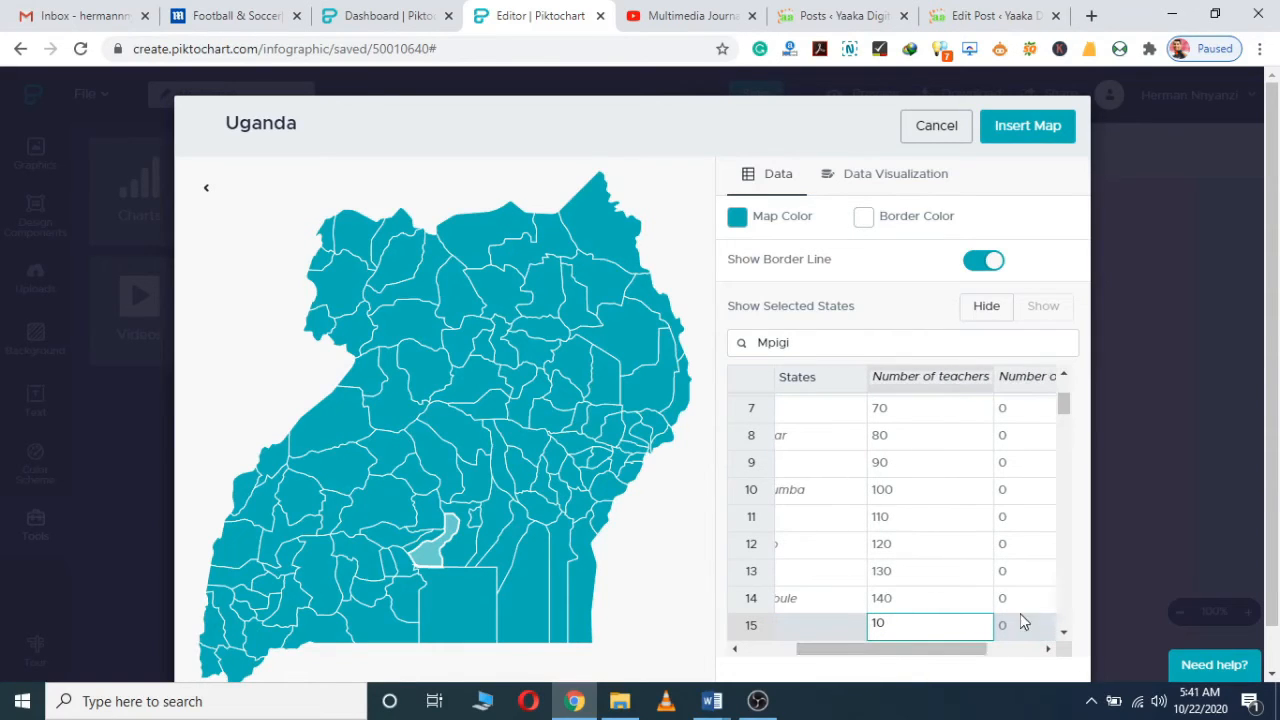
{"action": "left_click", "coordinate": [1010, 628]}
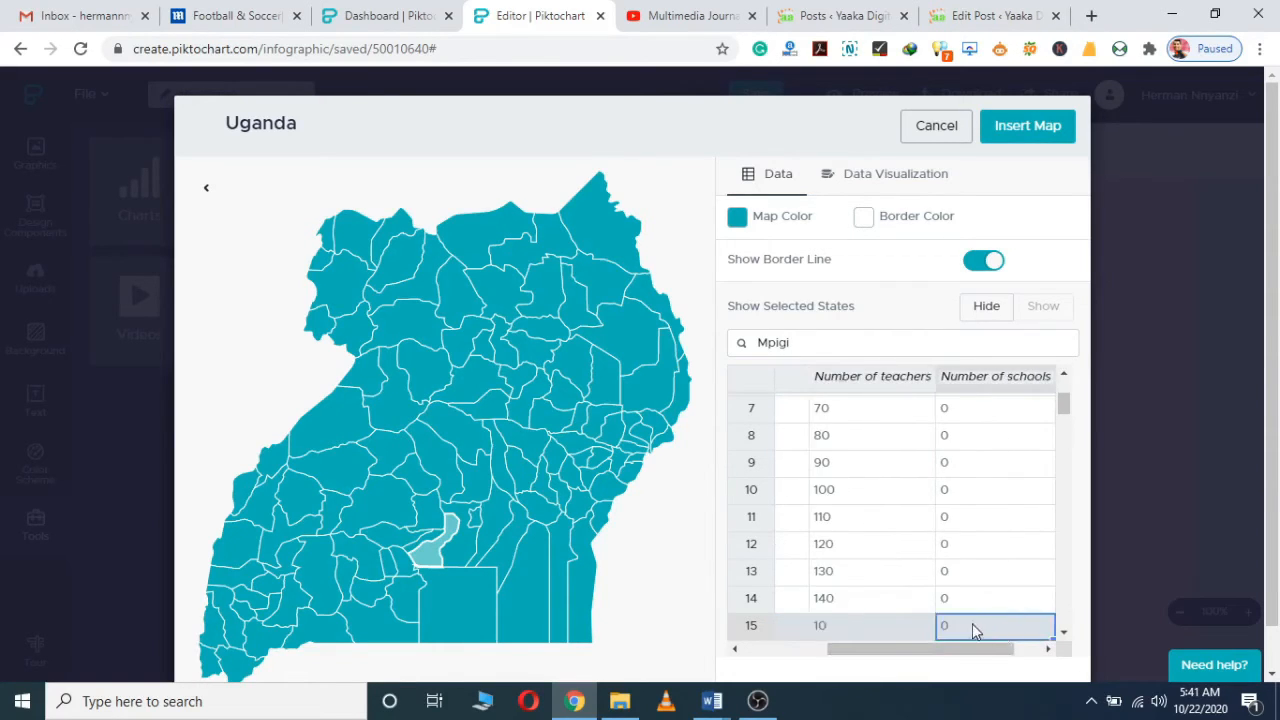
{"action": "left_click", "coordinate": [972, 624]}
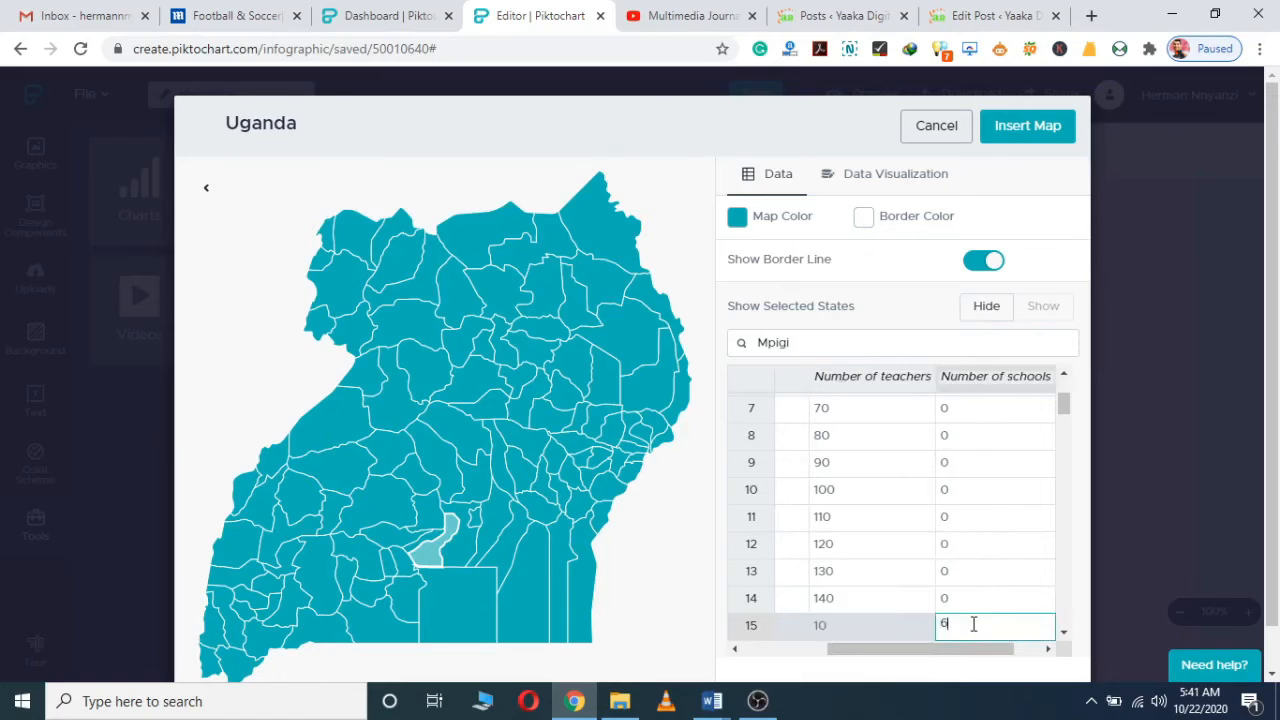
{"action": "left_click", "coordinate": [425, 562]}
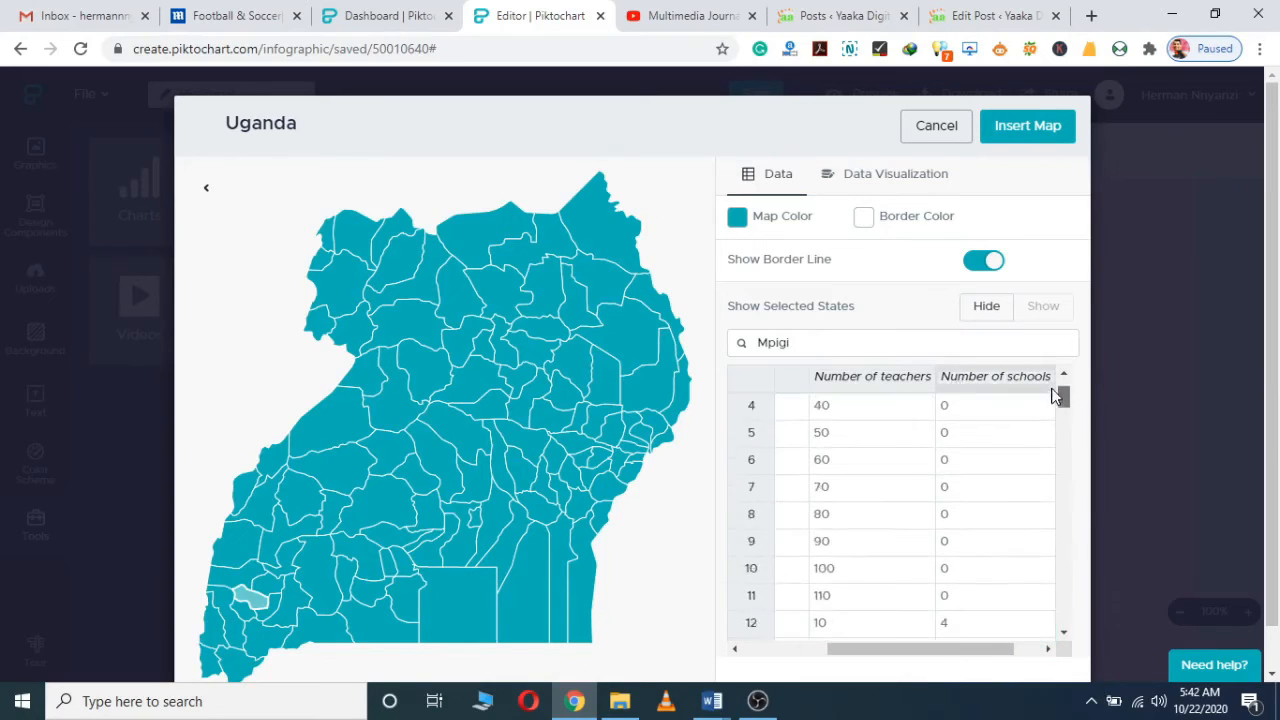
Color the Jinja district purple (#9013FE) on the Uganda map.
{"action": "left_click_drag", "start_coordinate": [1053, 391], "coordinate": [1050, 366]}
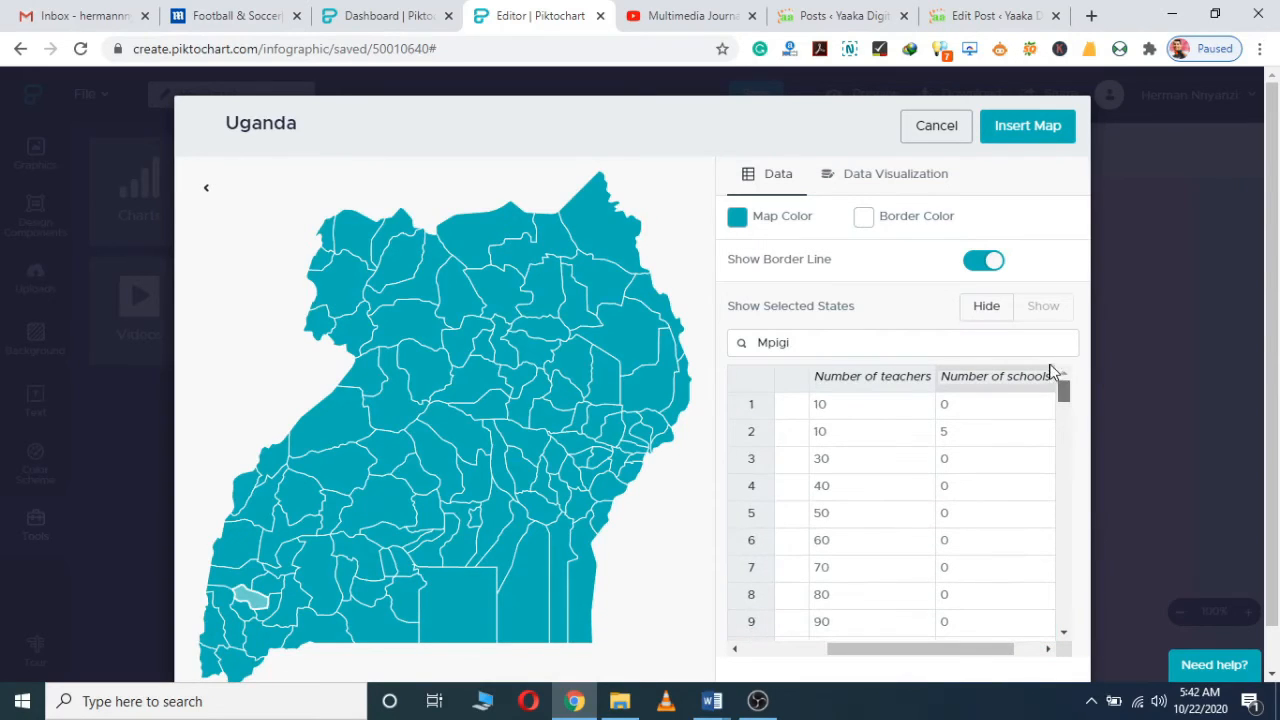
{"action": "left_click_drag", "start_coordinate": [977, 651], "coordinate": [889, 654]}
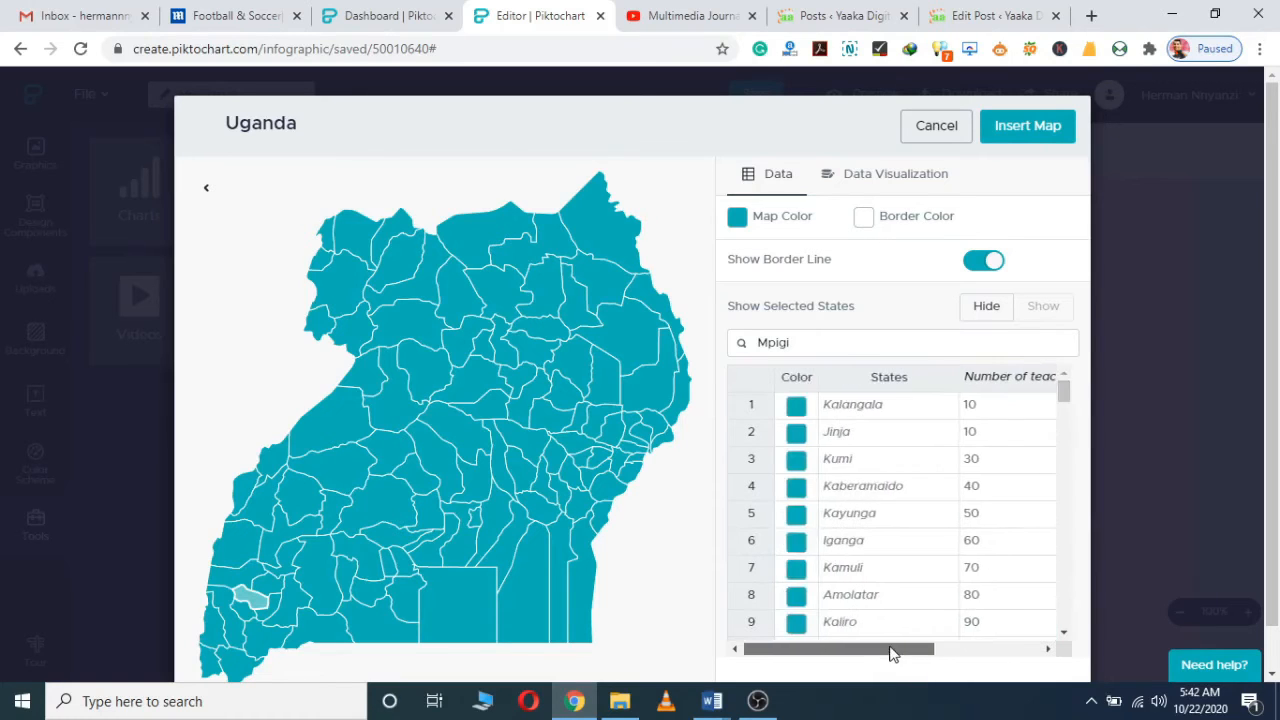
{"action": "left_click", "coordinate": [797, 435]}
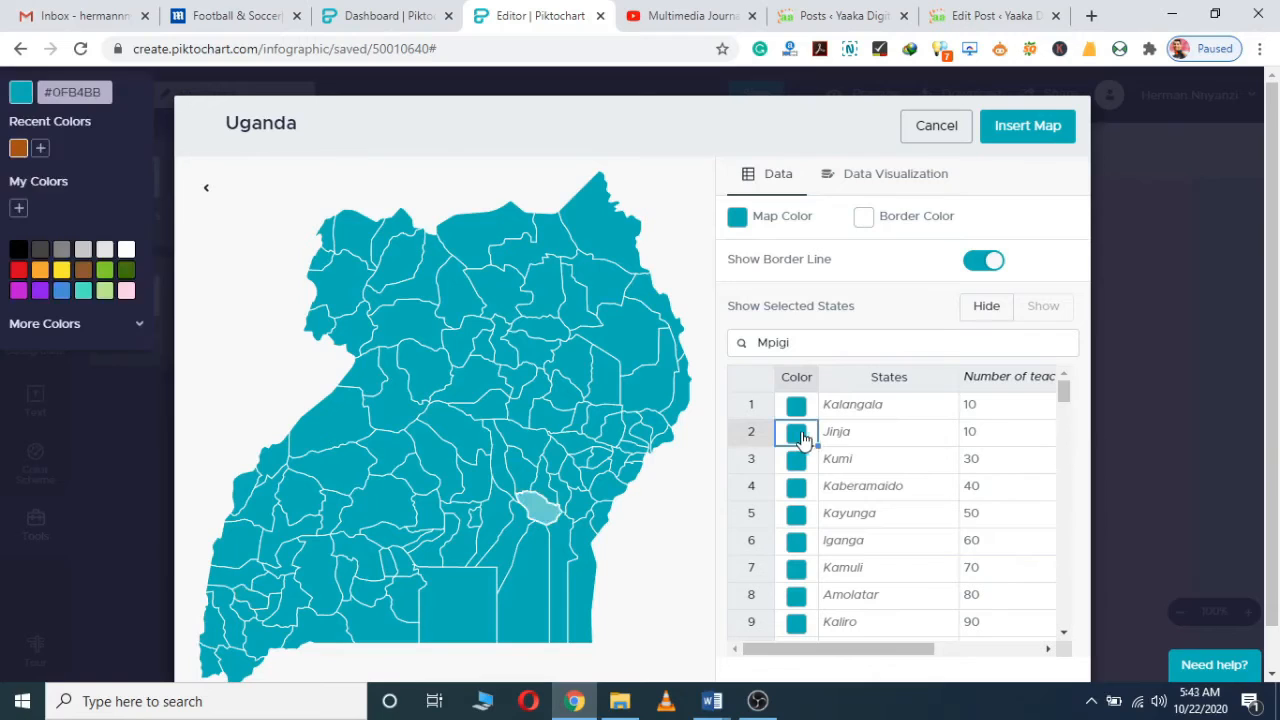
{"action": "left_click", "coordinate": [802, 440]}
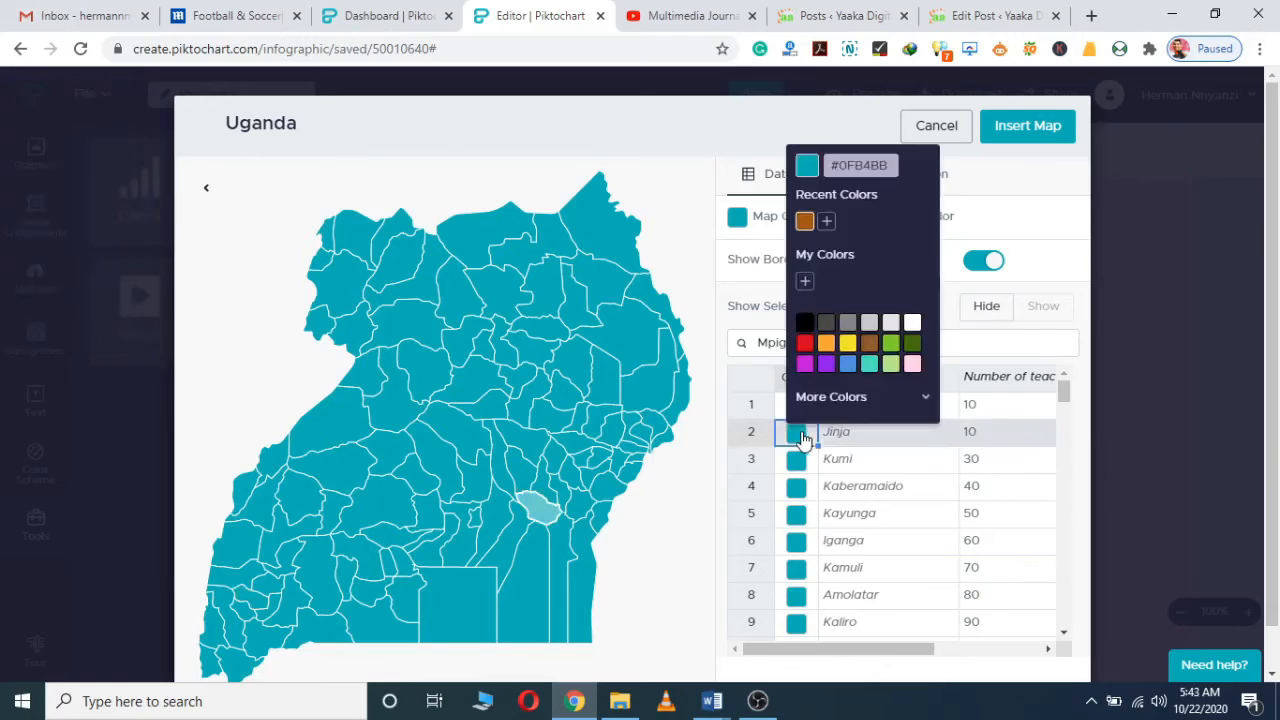
{"action": "left_click", "coordinate": [826, 365]}
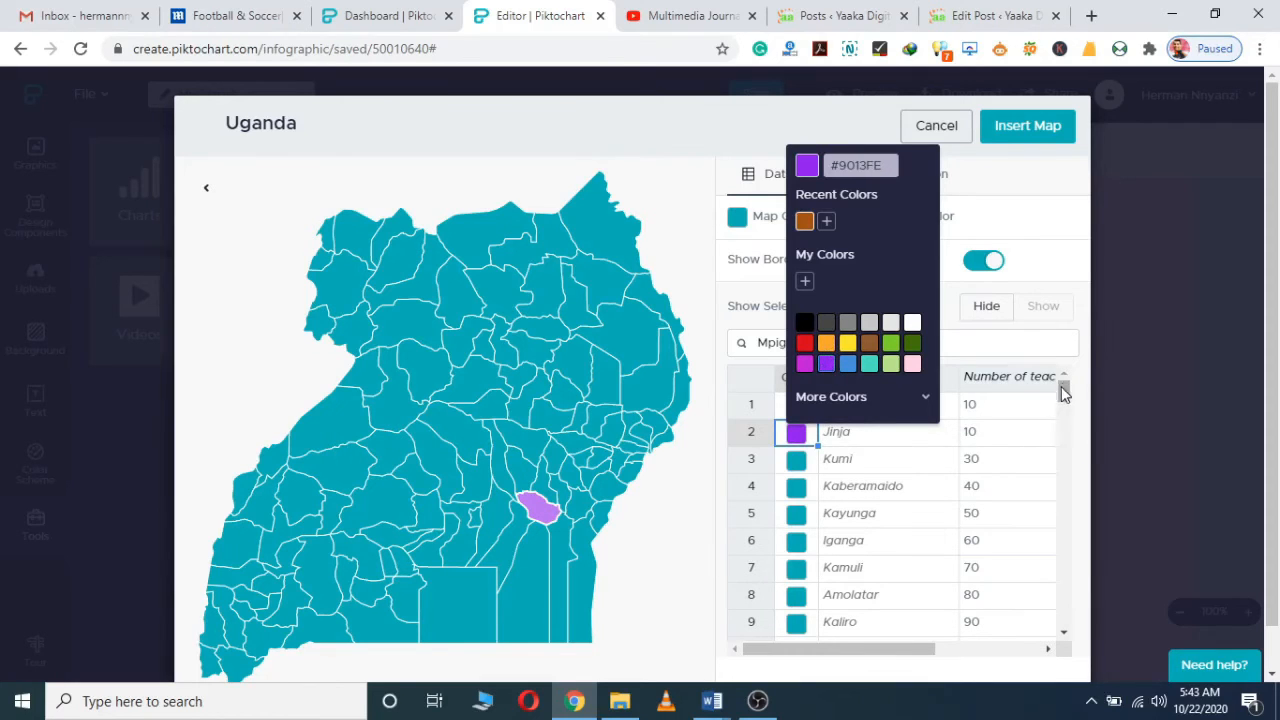
Color the Mukono district red (#D0021B) and the Mpigi district pale pink (#FFCCE7).
{"action": "left_click_drag", "start_coordinate": [1063, 393], "coordinate": [1060, 418]}
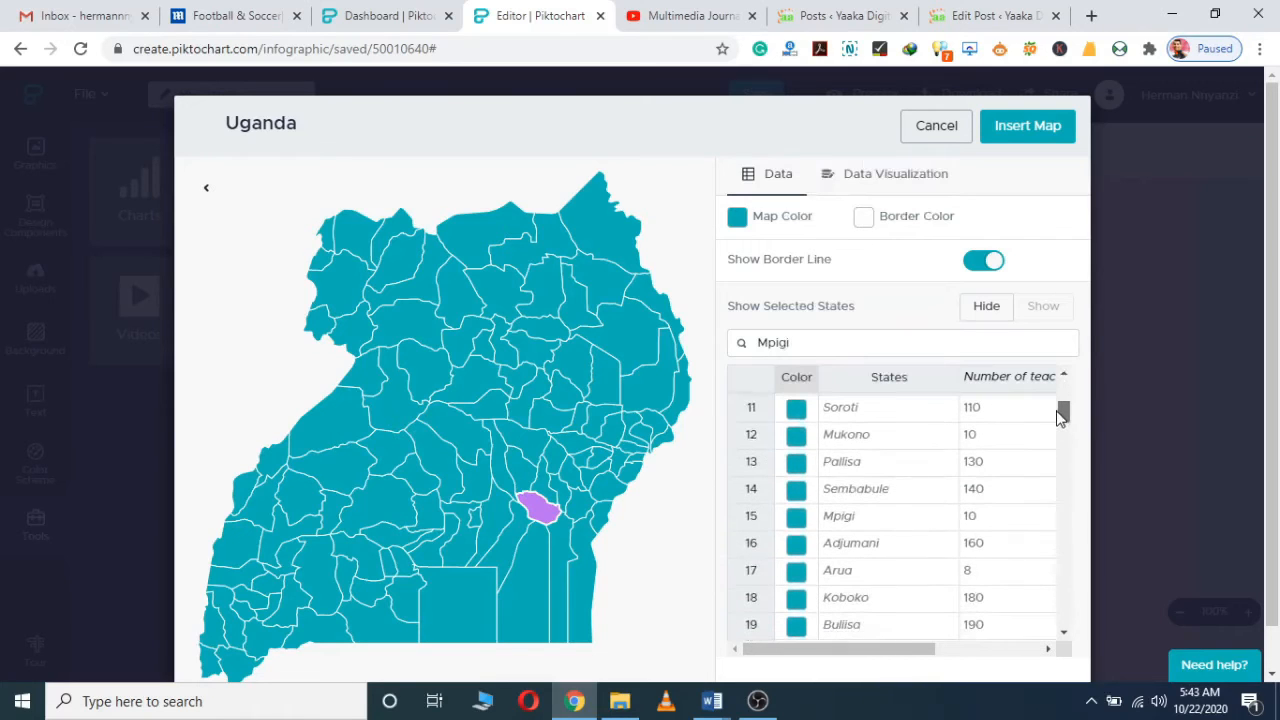
{"action": "left_click", "coordinate": [797, 440]}
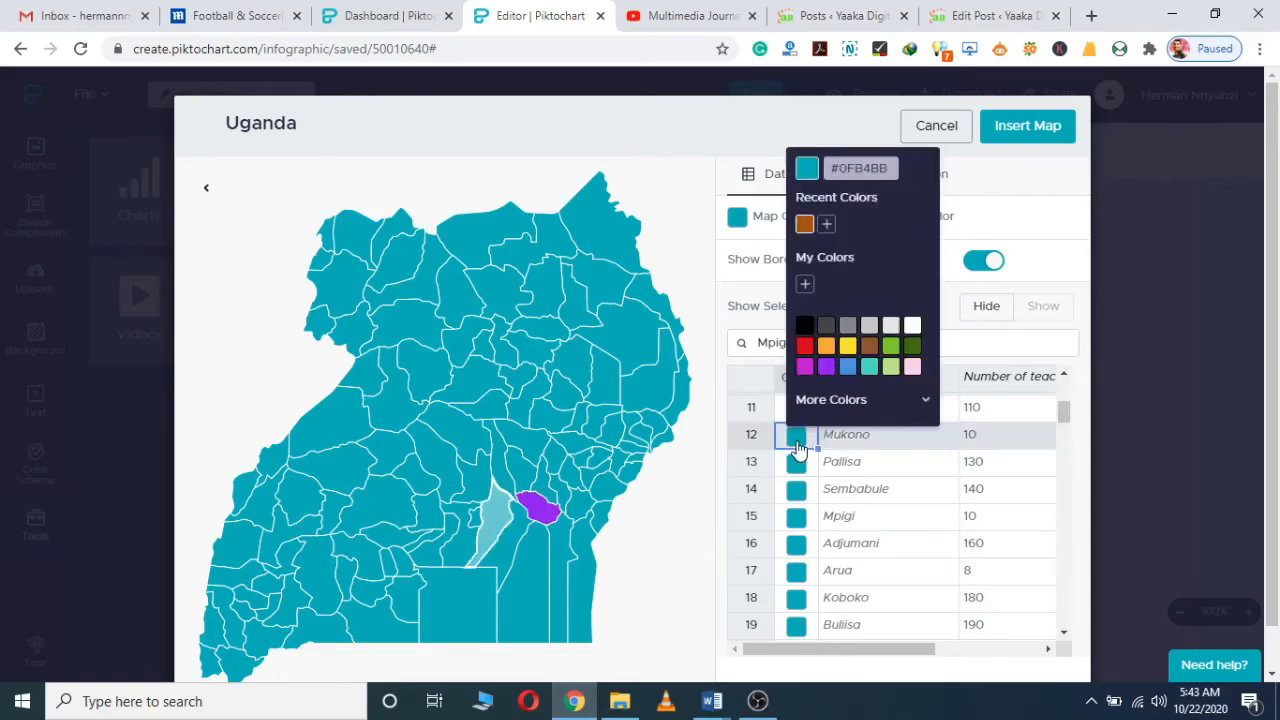
{"action": "left_click", "coordinate": [806, 346]}
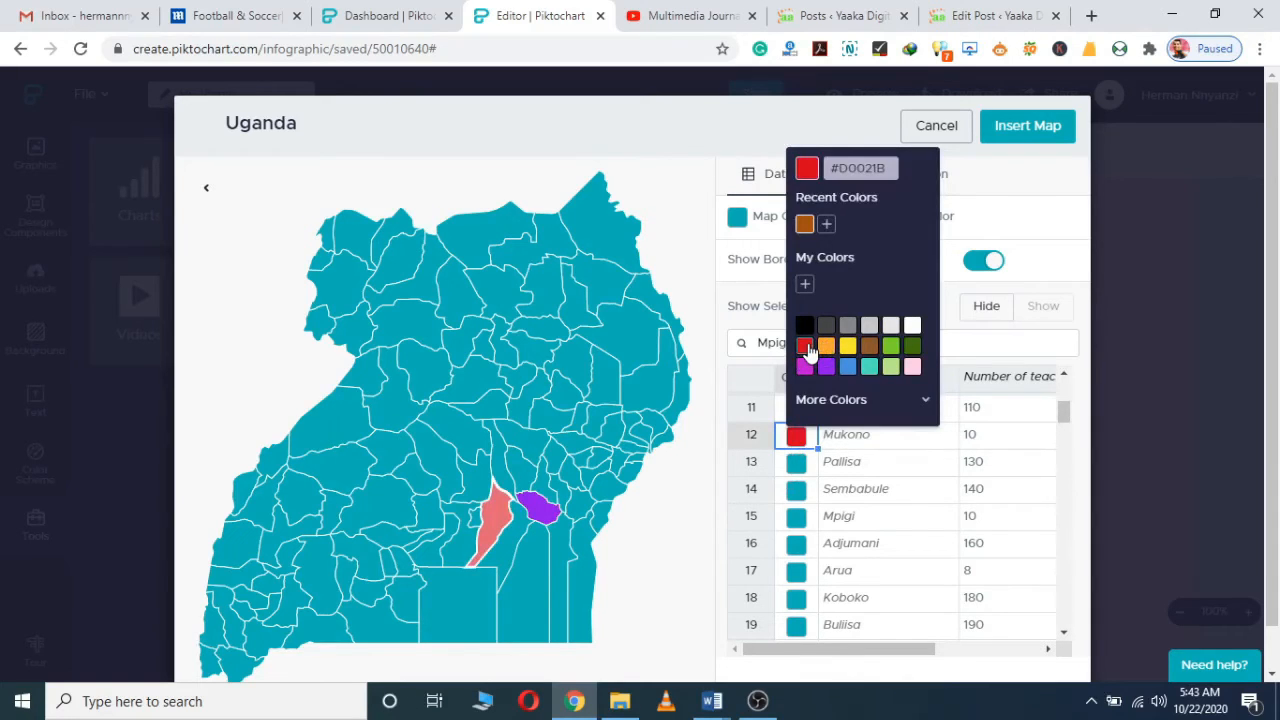
{"action": "left_click", "coordinate": [797, 520]}
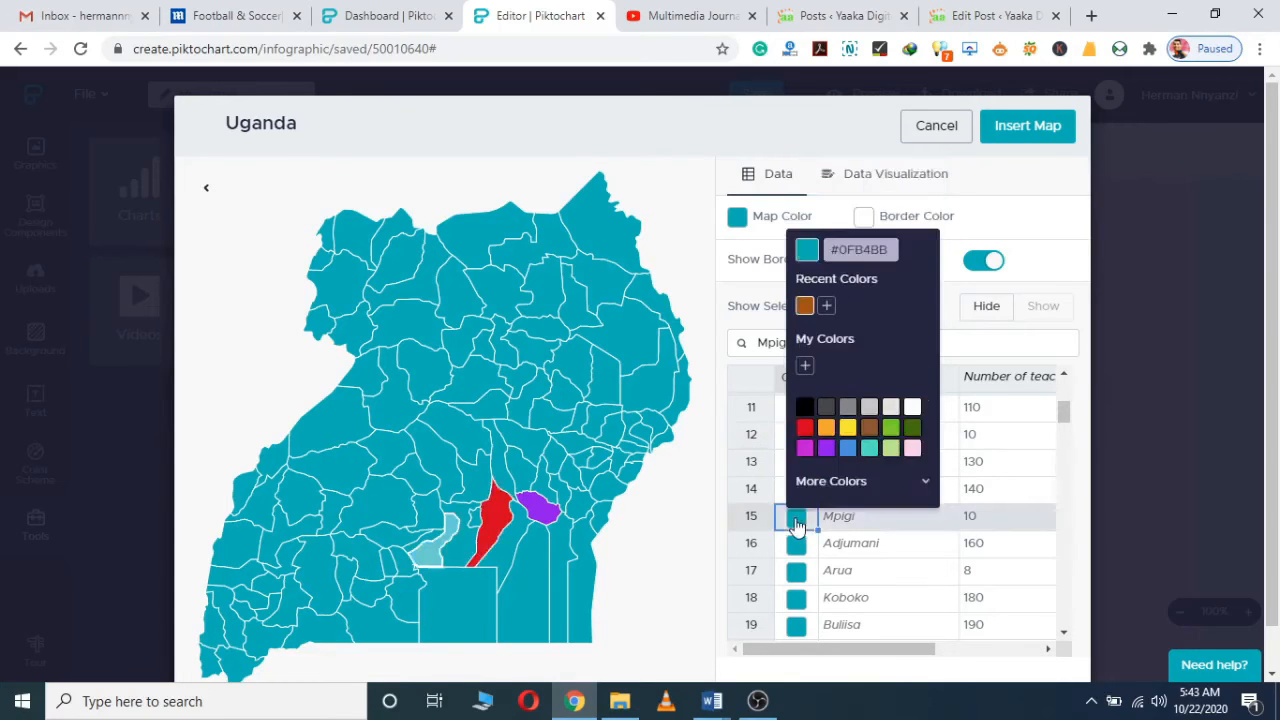
{"action": "left_click", "coordinate": [927, 482]}
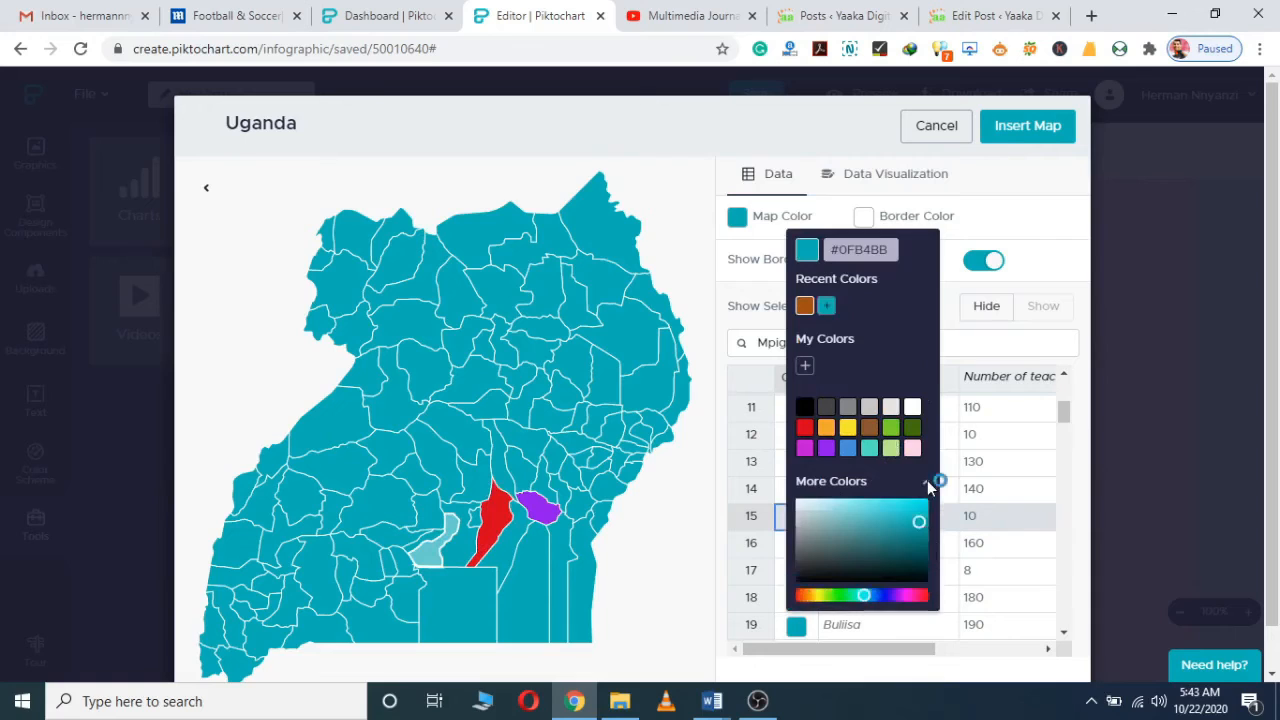
{"action": "left_click", "coordinate": [911, 449]}
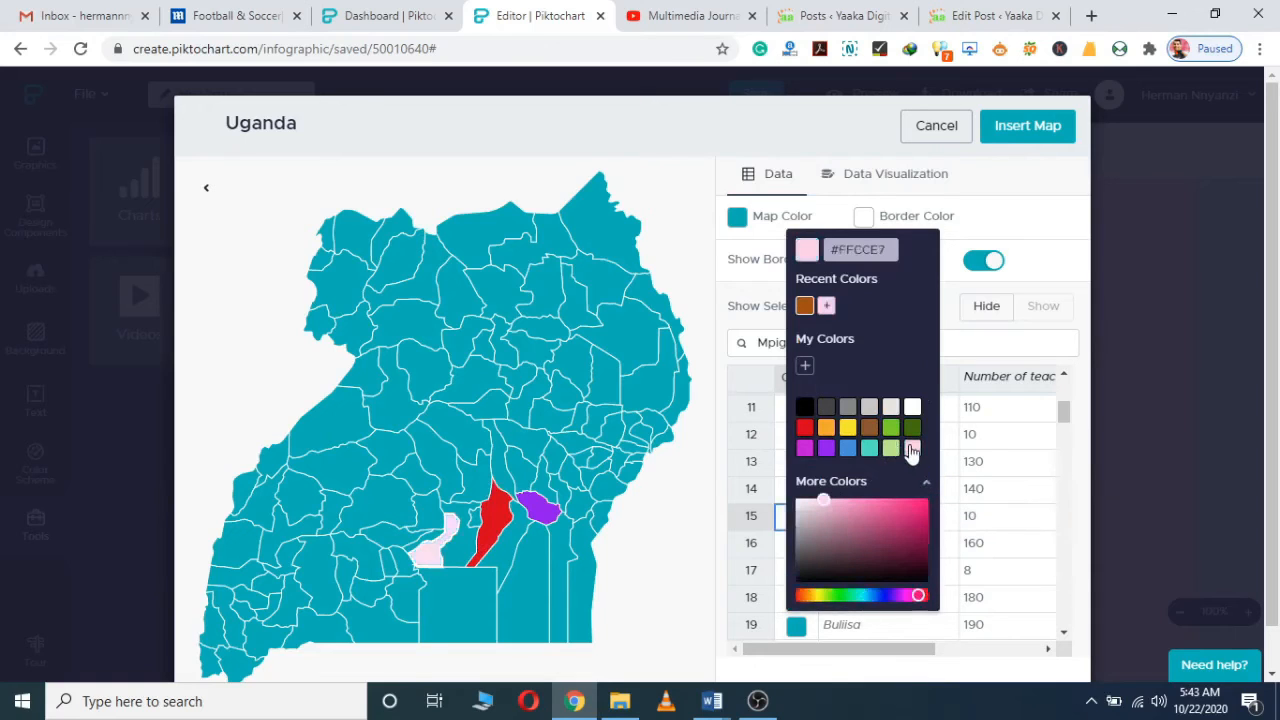
Color the Arua district red (#D0021B) and the Bushenyi district orange (#F5A623).
{"action": "left_click", "coordinate": [1066, 418]}
{"action": "scroll", "coordinate": [1064, 414], "scroll_direction": "down", "scroll_amount": 3}
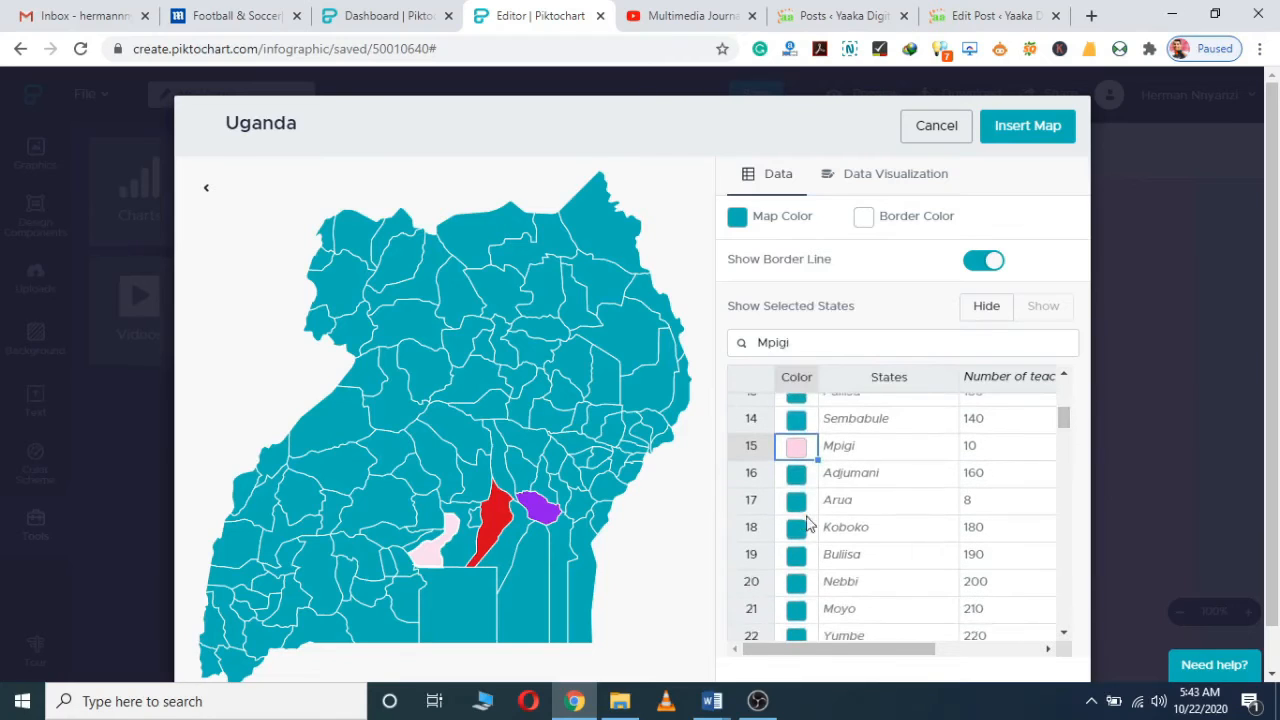
{"action": "left_click", "coordinate": [795, 502]}
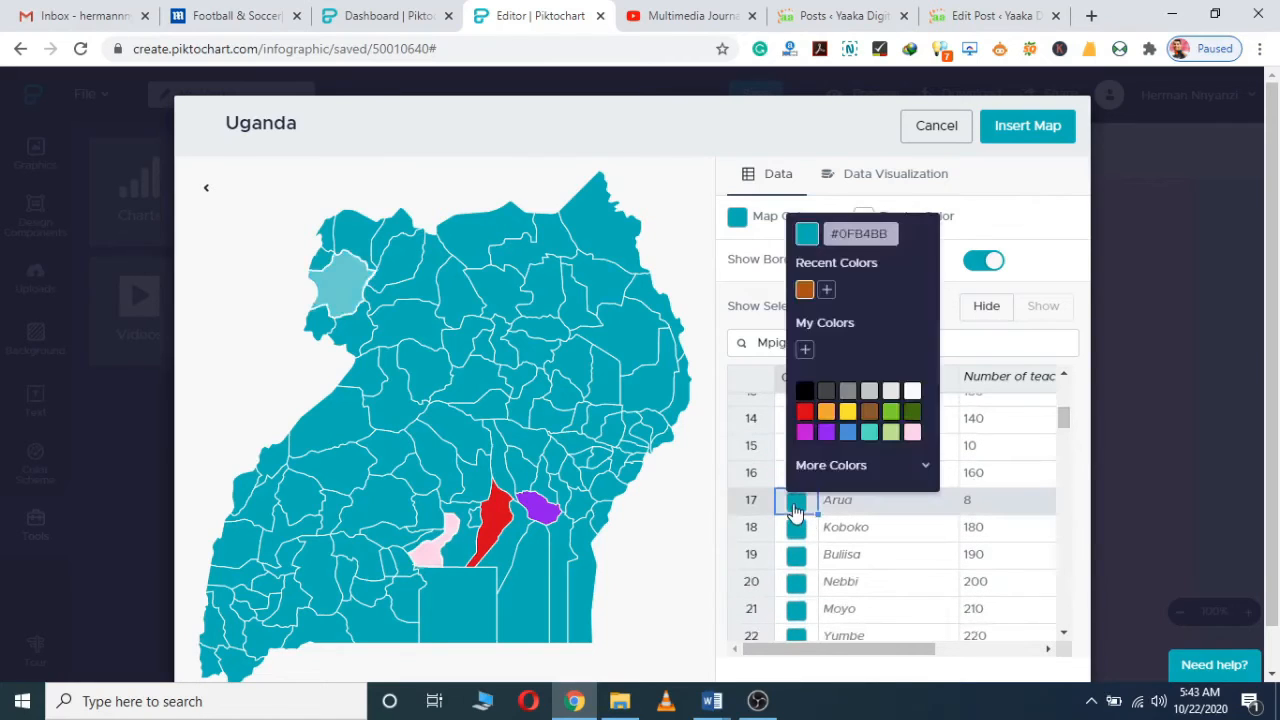
{"action": "left_click", "coordinate": [805, 412]}
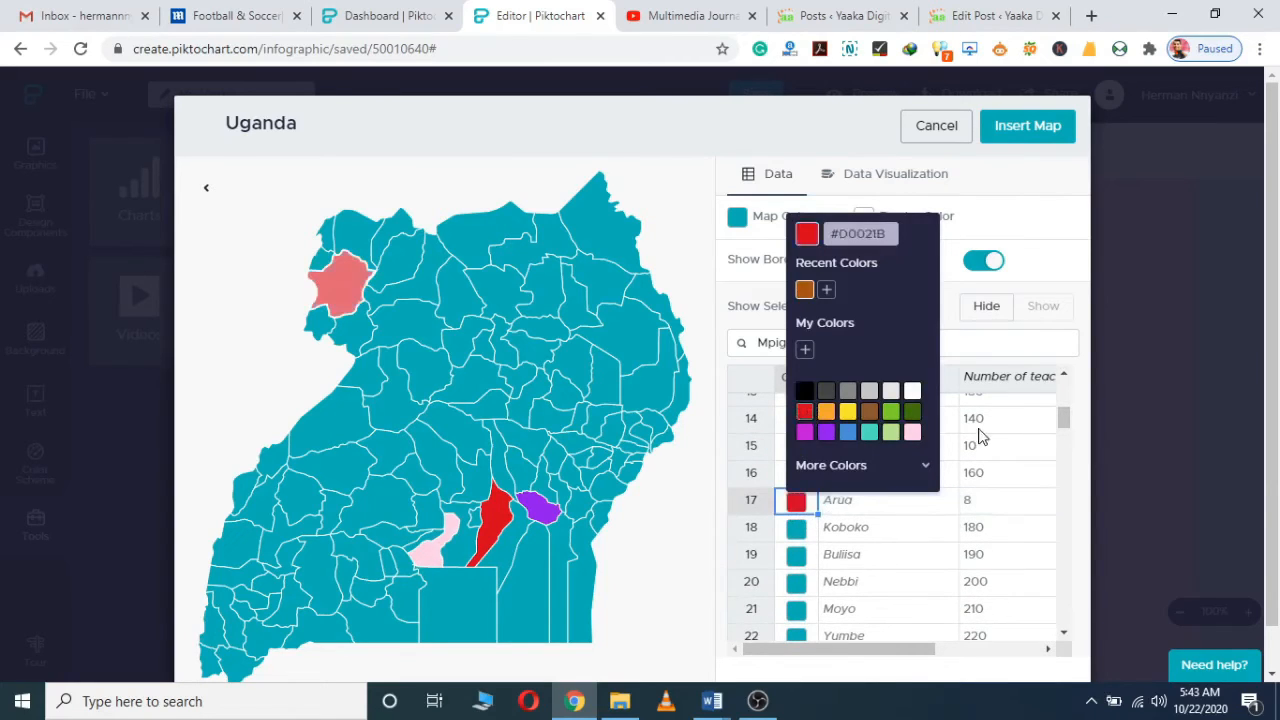
{"action": "left_click_drag", "start_coordinate": [1065, 430], "coordinate": [1058, 519]}
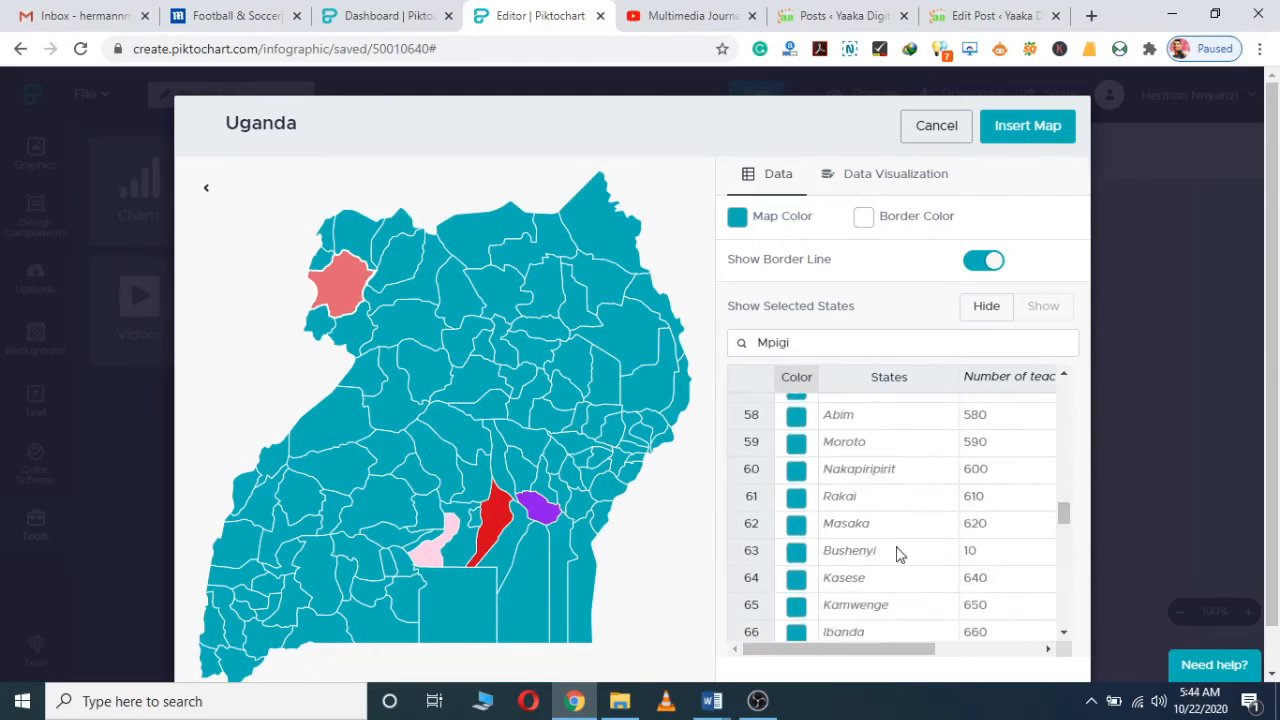
{"action": "left_click", "coordinate": [795, 560]}
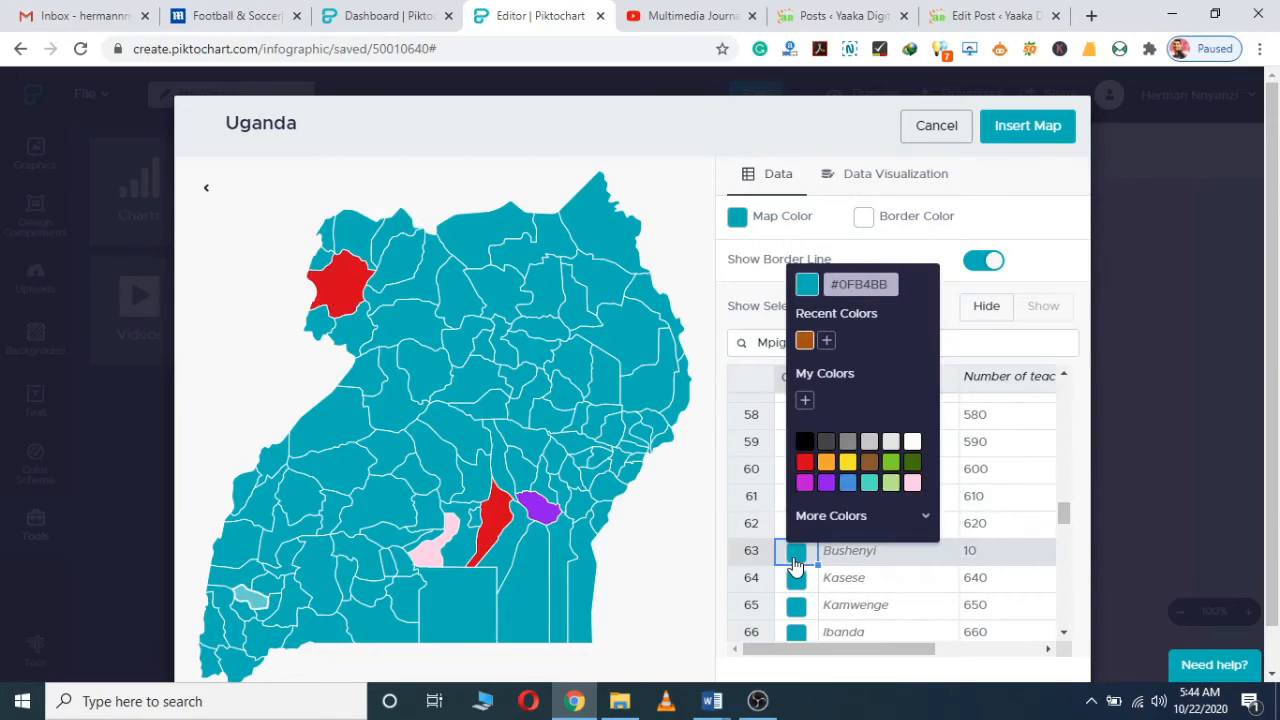
{"action": "left_click", "coordinate": [827, 465]}
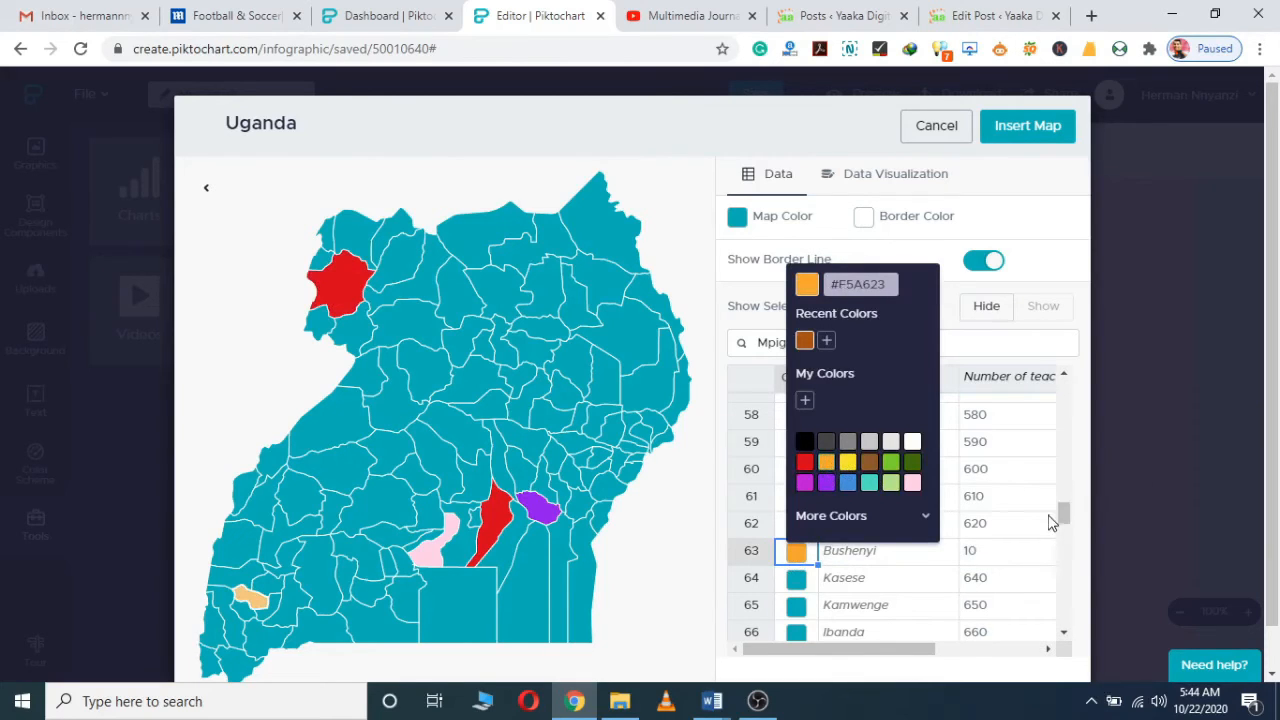
Find the Wakiso district in the map's data table and color it dark green.
{"action": "mouse_move", "coordinate": [1066, 523]}
{"action": "left_mouse_down"}
{"action": "mouse_move", "coordinate": [1077, 628]}
{"action": "mouse_move", "coordinate": [1054, 535]}
{"action": "left_mouse_up"}
{"action": "double_click", "coordinate": [810, 343]}
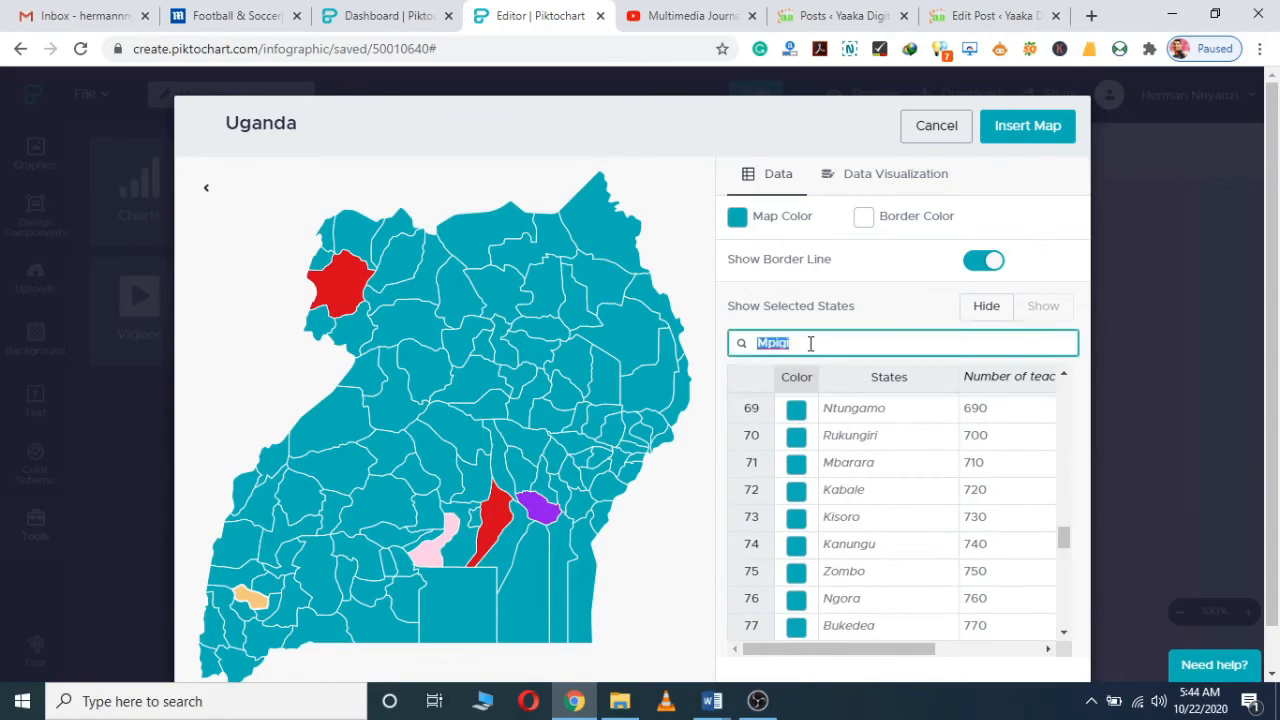
{"action": "key", "text": "BackSpace"}
{"action": "type", "text": "wa"}
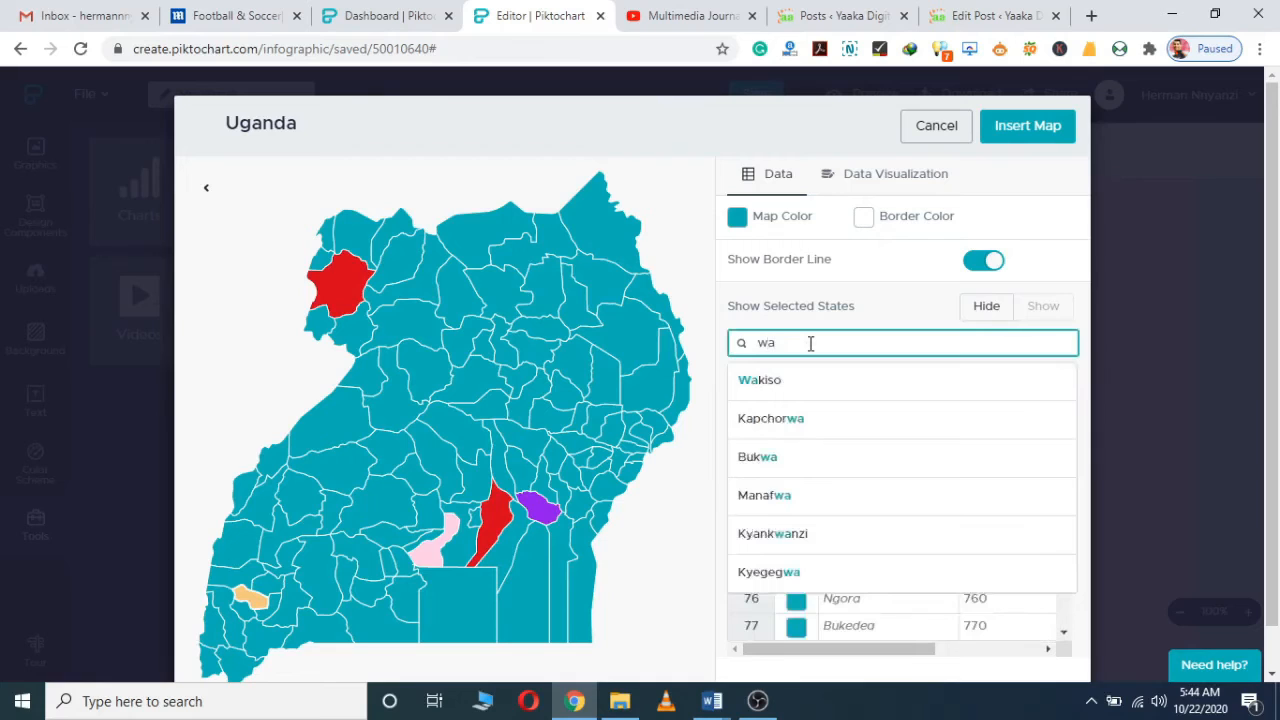
{"action": "type", "text": "kiso"}
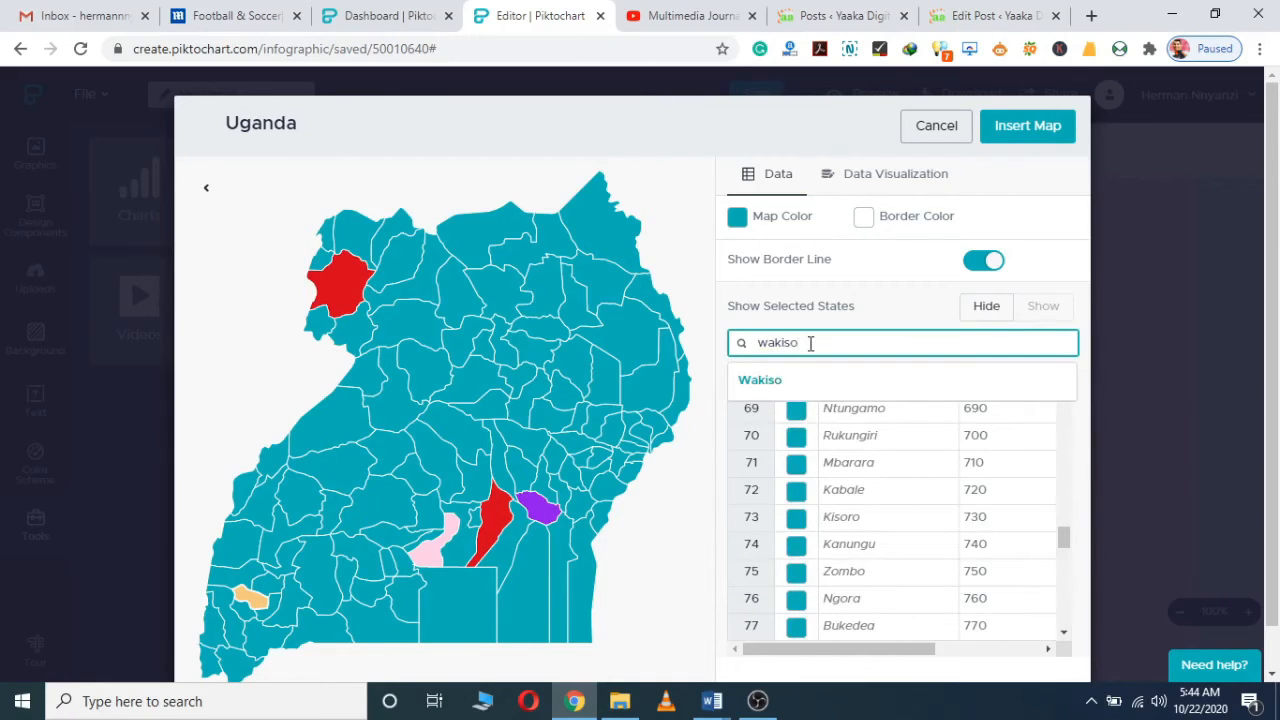
{"action": "key", "text": "Return"}
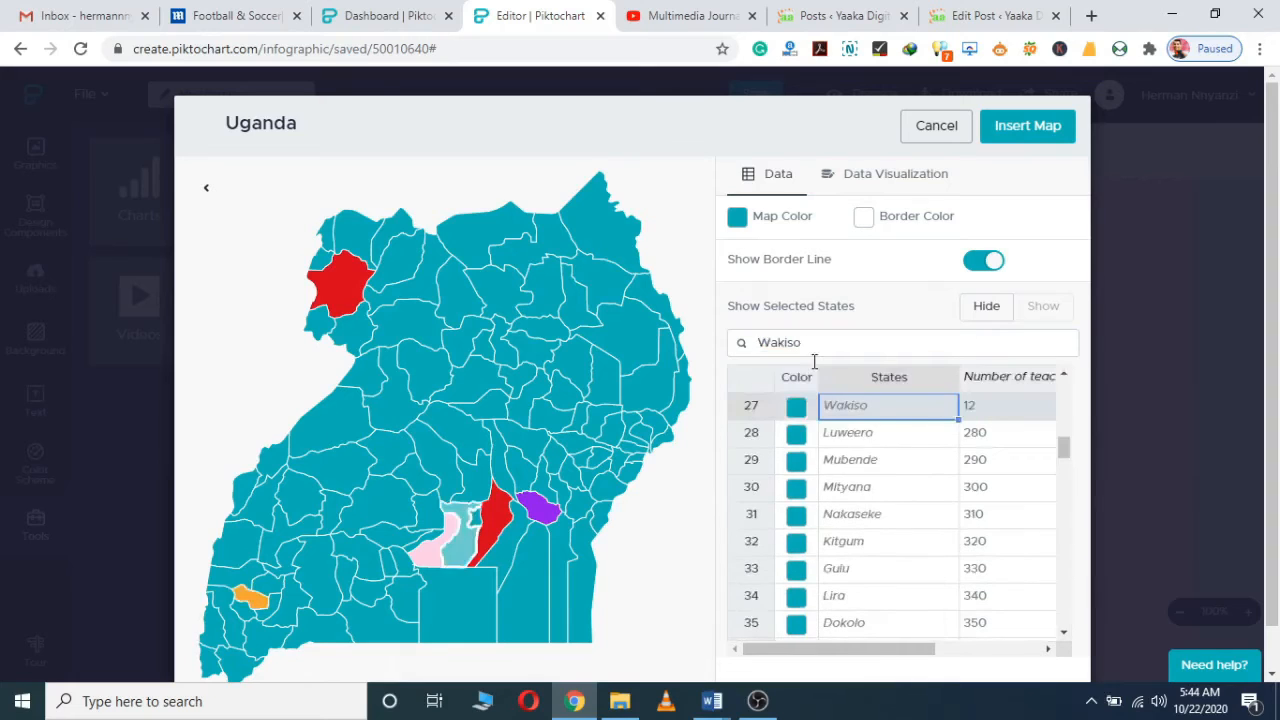
{"action": "left_click", "coordinate": [795, 410]}
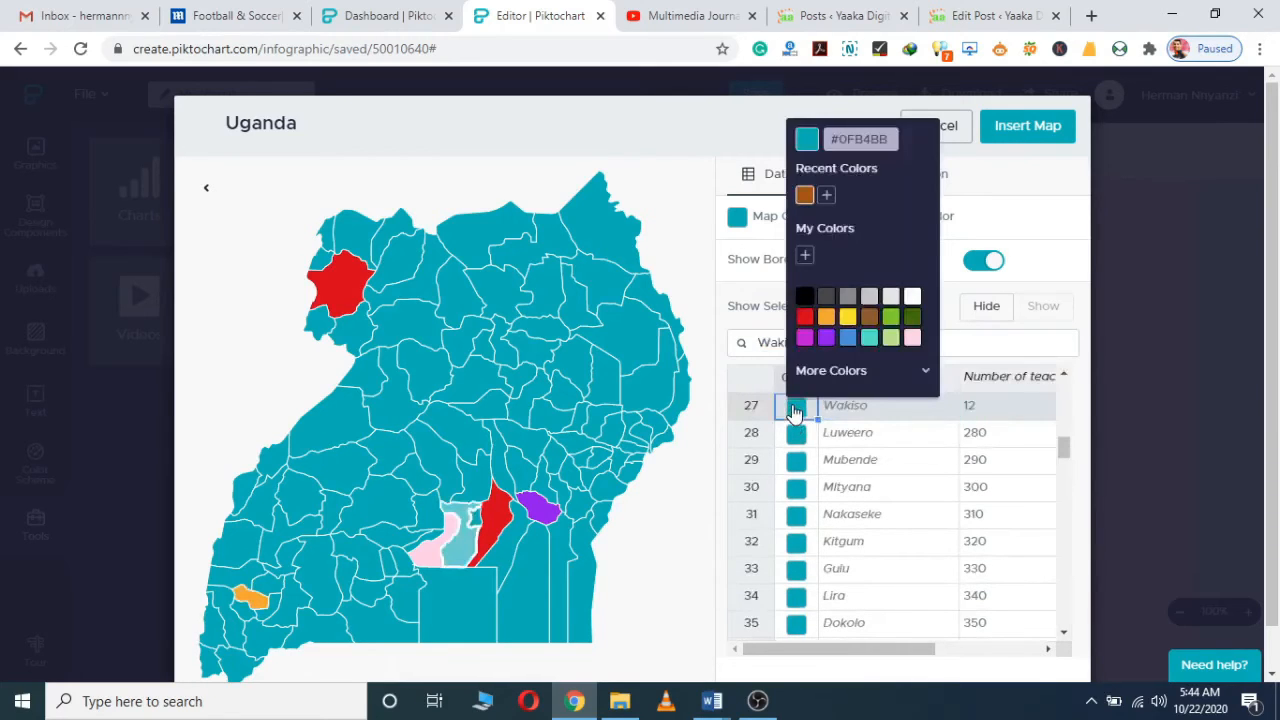
{"action": "left_click", "coordinate": [912, 318]}
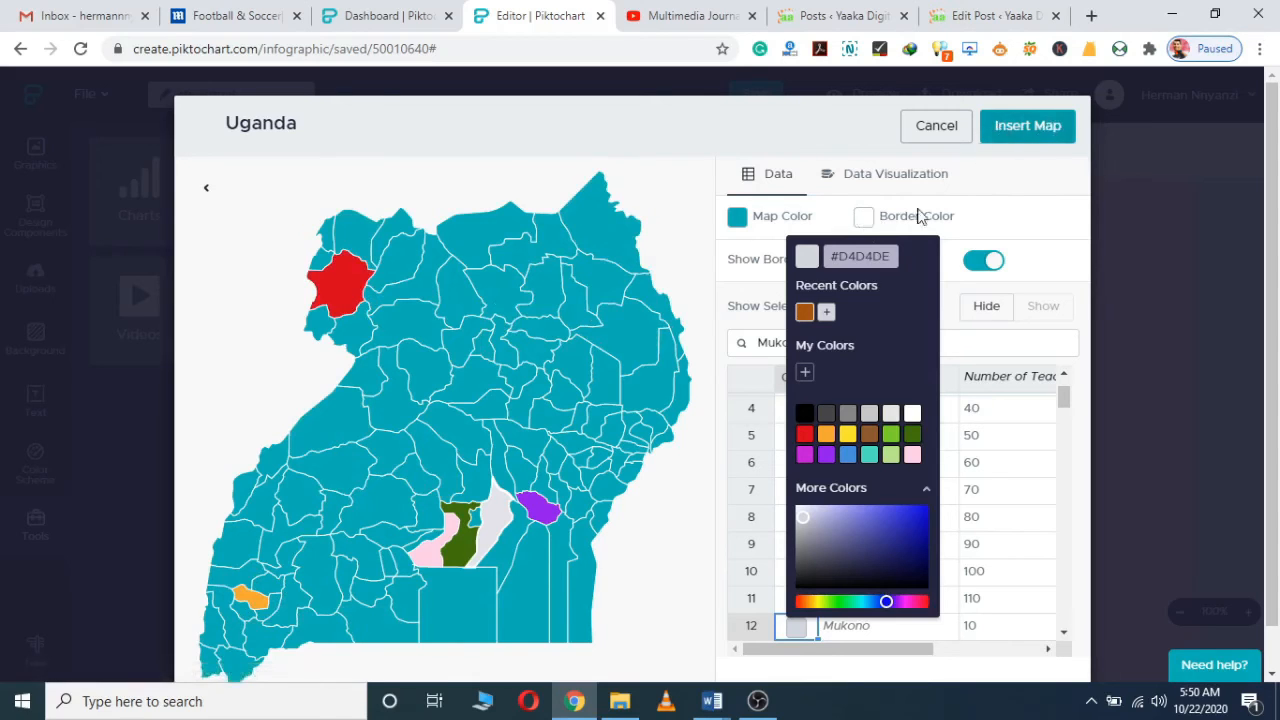
Set the map's border color to blue (#4A90E2) and insert the Uganda map into the infographic.
{"action": "left_click", "coordinate": [861, 222]}
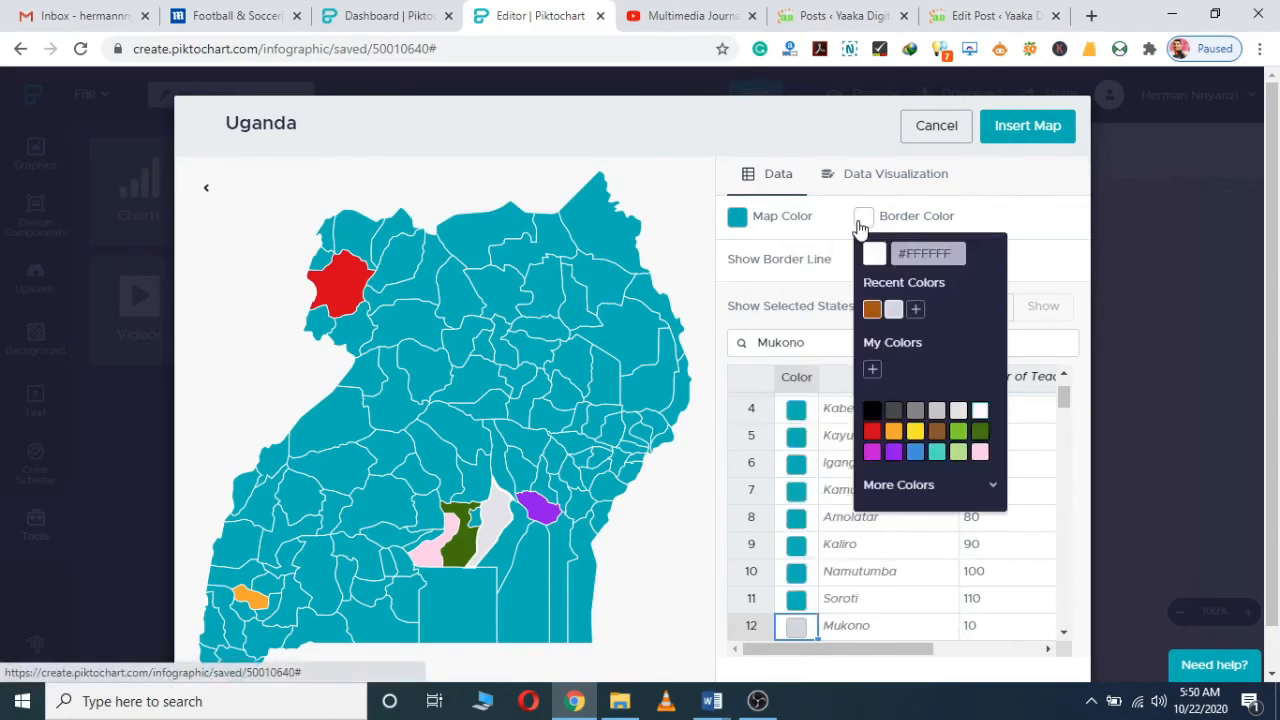
{"action": "left_click", "coordinate": [913, 455]}
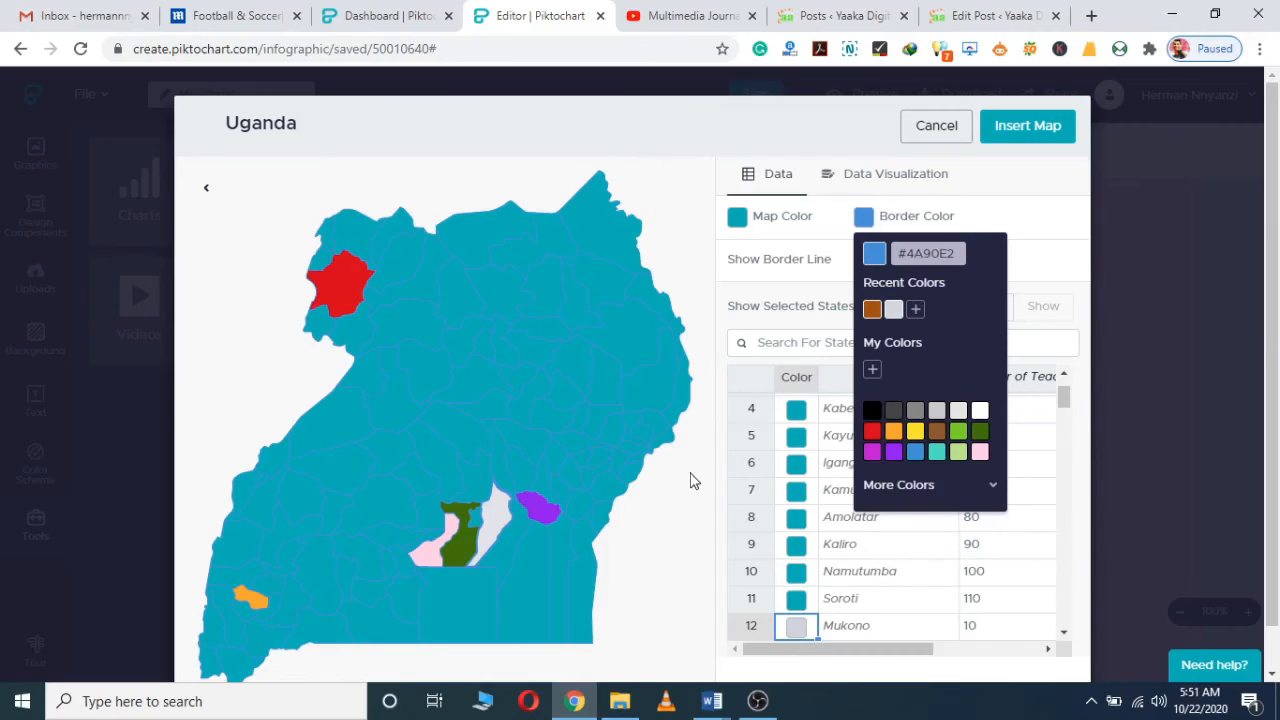
{"action": "left_click", "coordinate": [1022, 130]}
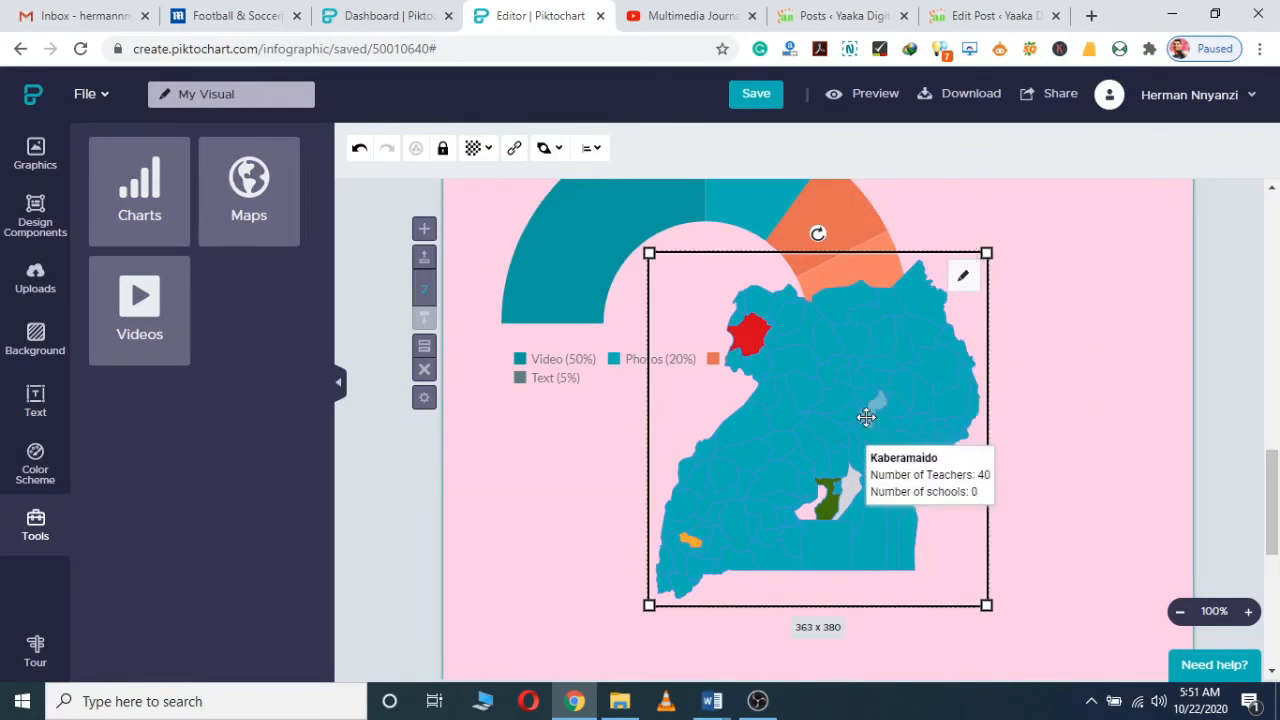
Move the Uganda map into the empty space below the media usage chart's legend, roughly centred under the chart.
{"action": "left_click_drag", "start_coordinate": [834, 457], "coordinate": [769, 658]}
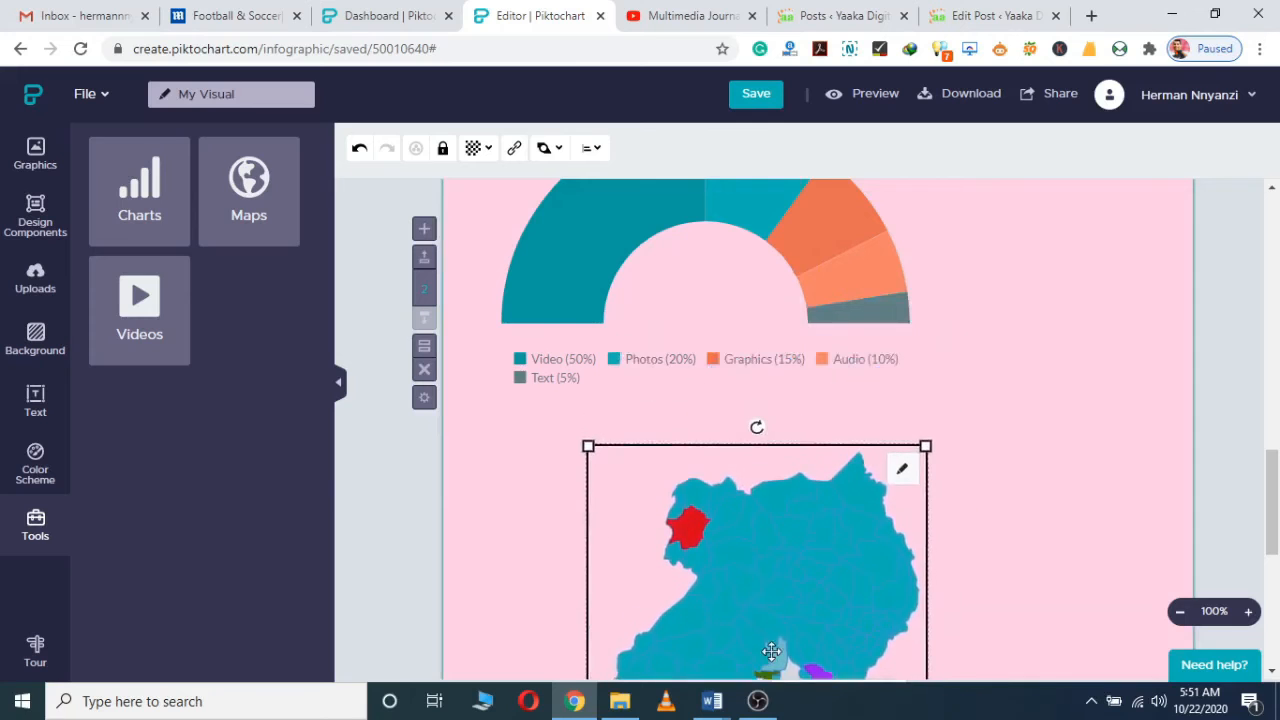
{"action": "left_click_drag", "start_coordinate": [1270, 468], "coordinate": [1268, 516]}
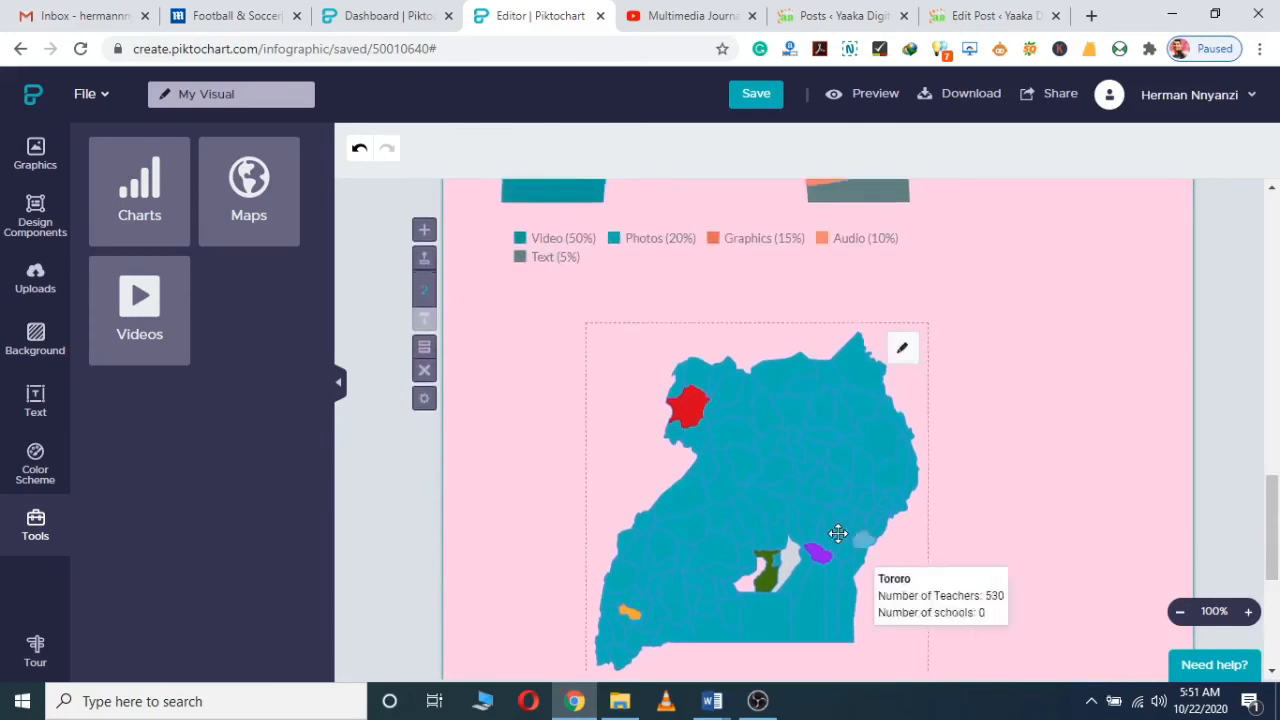
{"action": "left_click", "coordinate": [837, 530]}
{"action": "left_click_drag", "start_coordinate": [846, 512], "coordinate": [760, 497]}
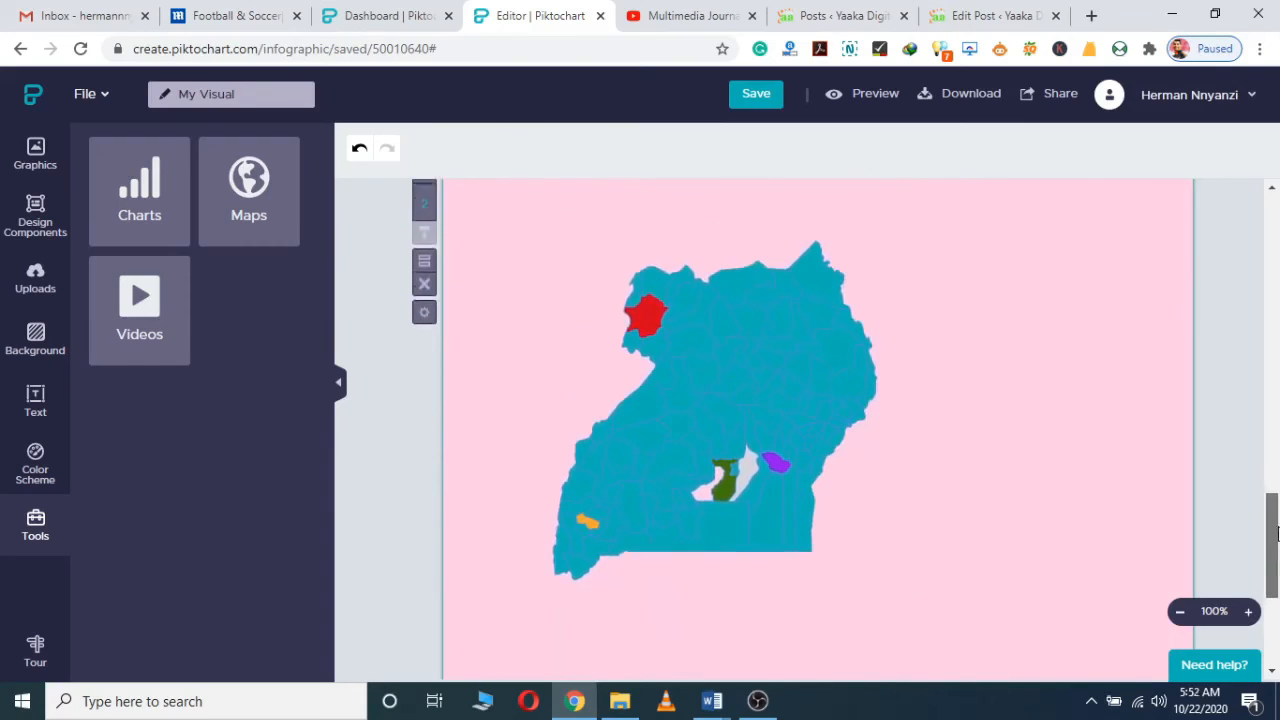
{"action": "left_click_drag", "start_coordinate": [1272, 530], "coordinate": [1272, 540]}
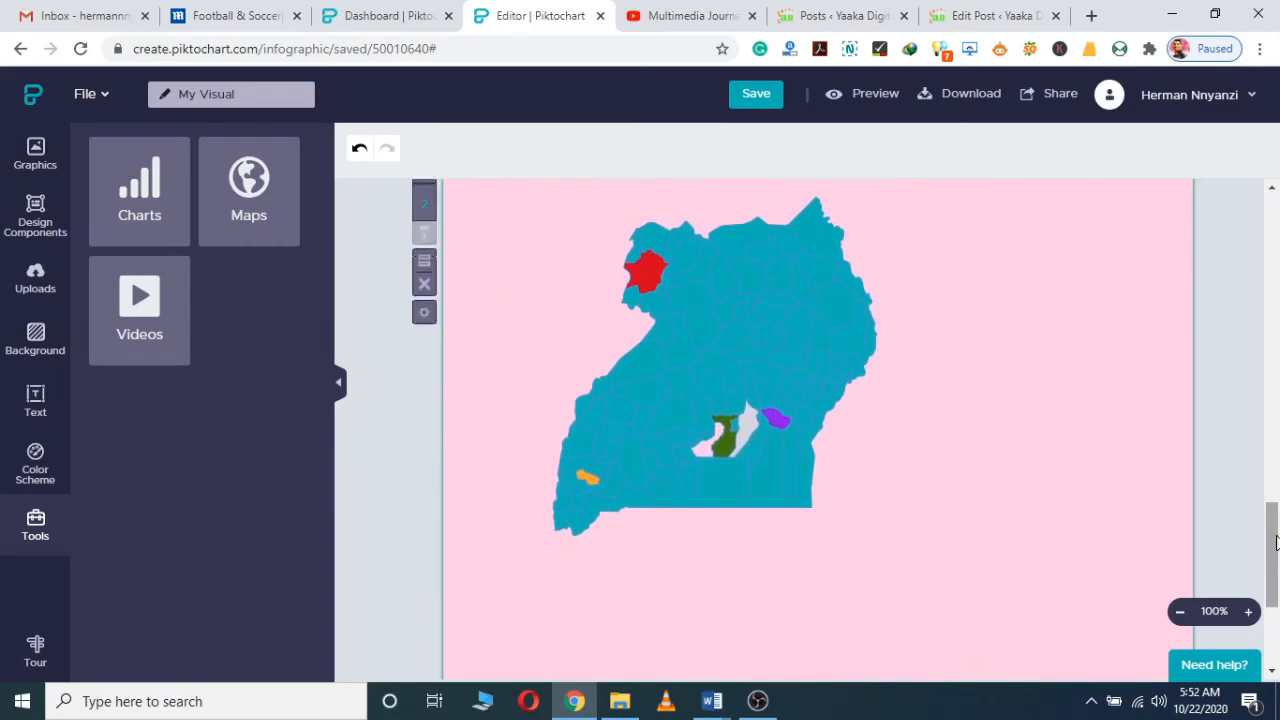
Start adding a video, switch to YouTube and copy the URL of the Multimedia Journalism & Digital Safety Training video.
{"action": "left_click", "coordinate": [149, 333]}
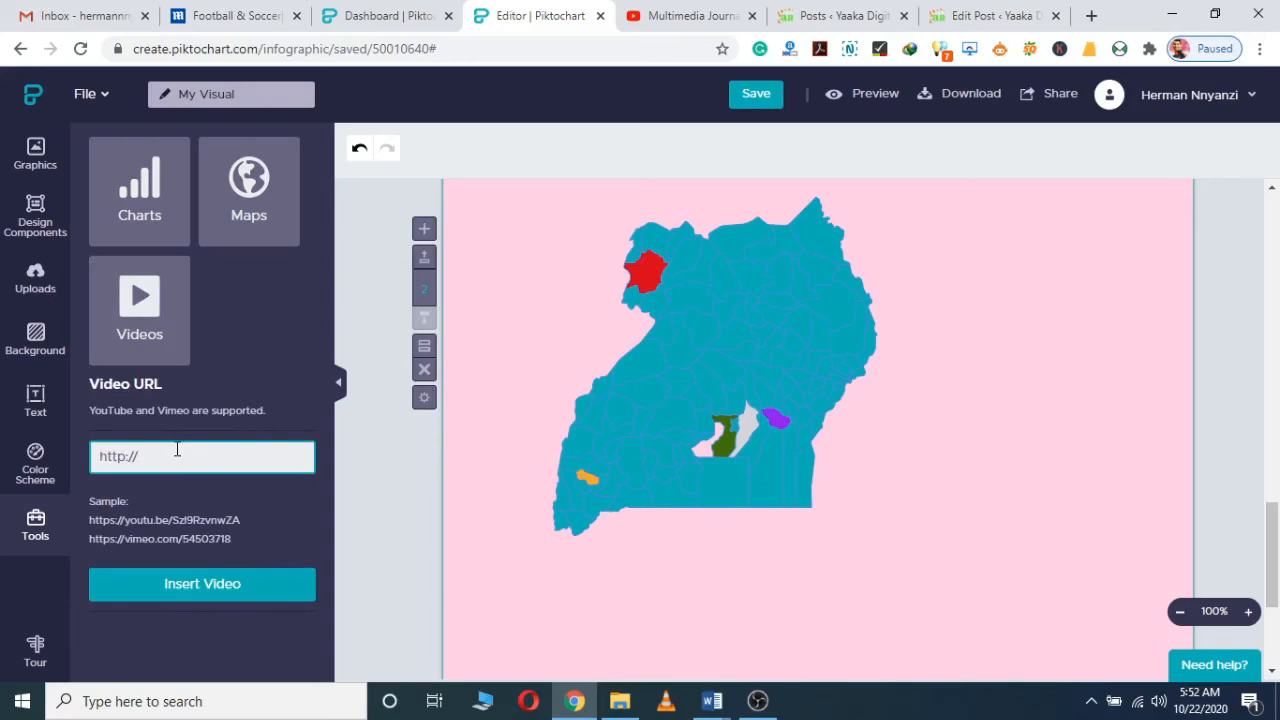
{"action": "mouse_move", "coordinate": [1275, 537]}
{"action": "left_mouse_down"}
{"action": "mouse_move", "coordinate": [1275, 565]}
{"action": "mouse_move", "coordinate": [1270, 540]}
{"action": "left_mouse_up"}
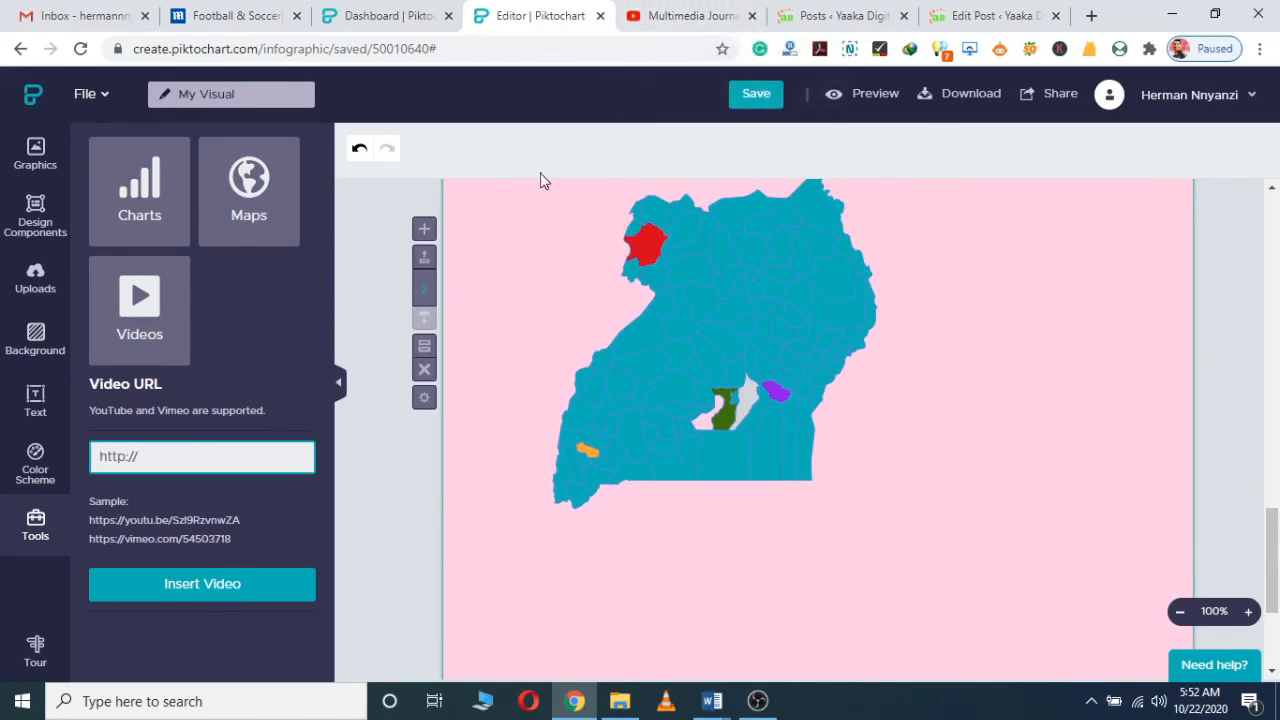
{"action": "left_click", "coordinate": [670, 27]}
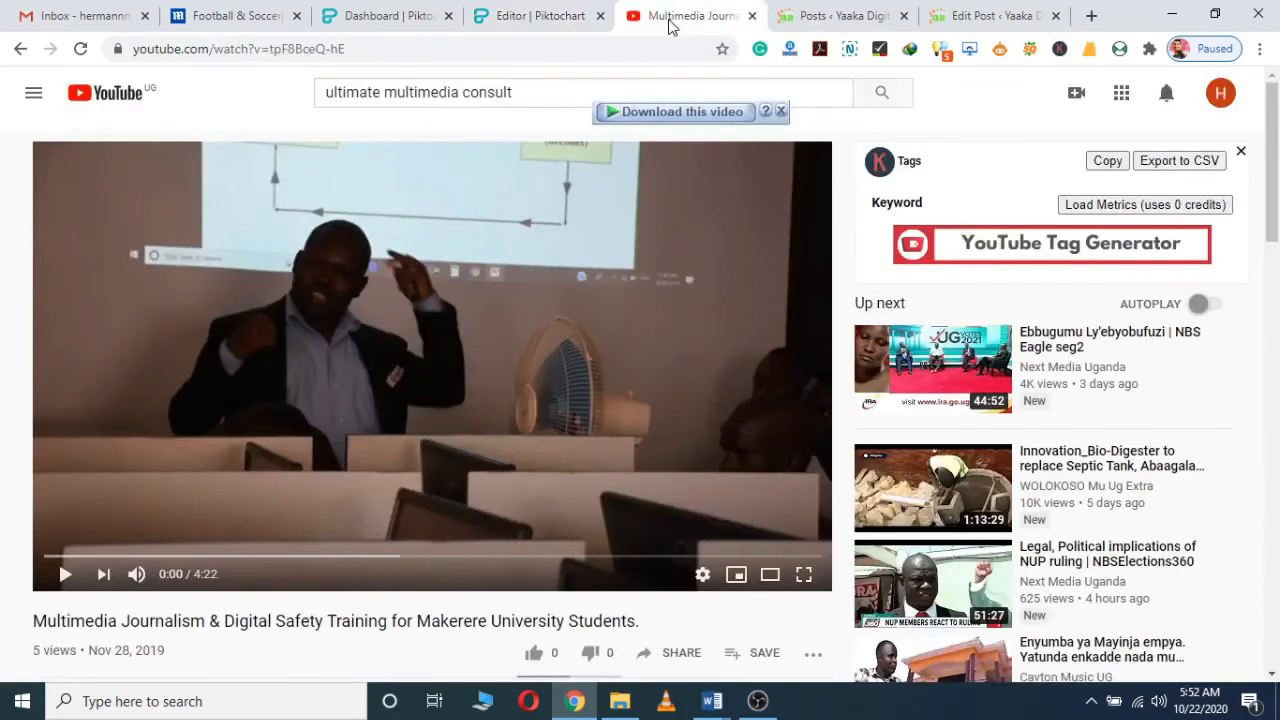
{"action": "right_click", "coordinate": [399, 285]}
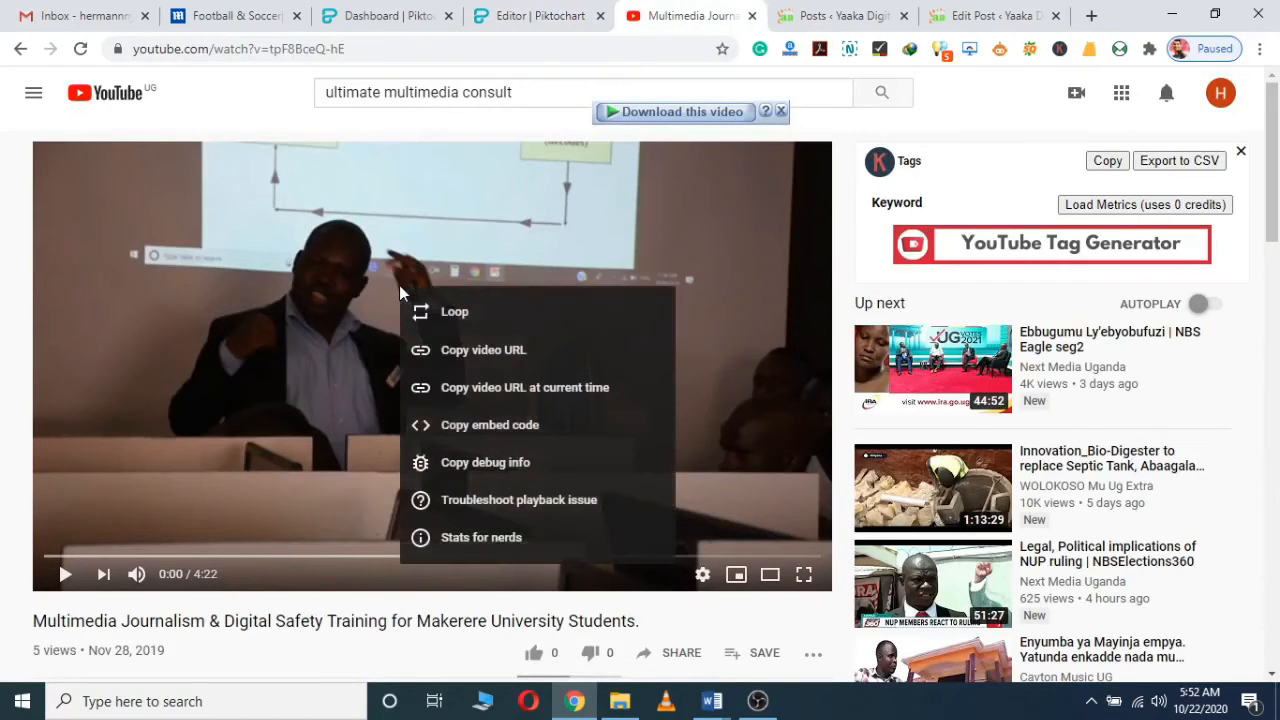
{"action": "left_click", "coordinate": [486, 357]}
{"action": "right_click", "coordinate": [430, 336]}
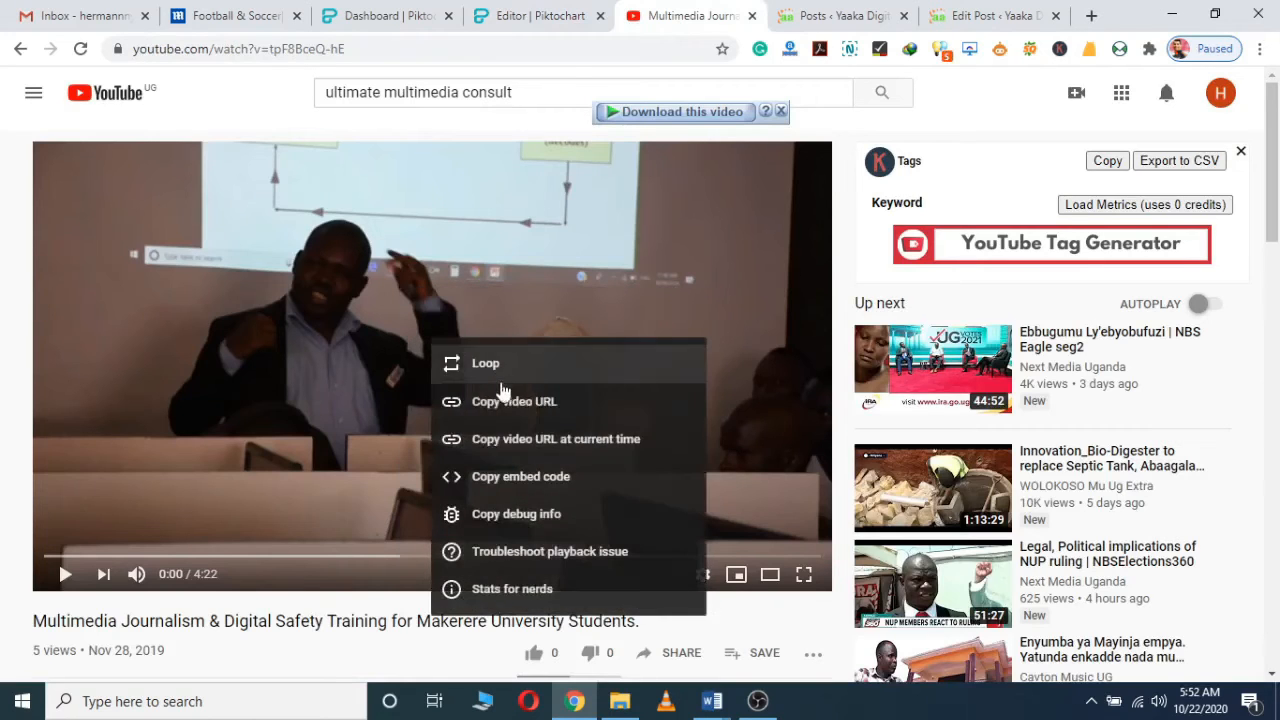
{"action": "left_click", "coordinate": [514, 404]}
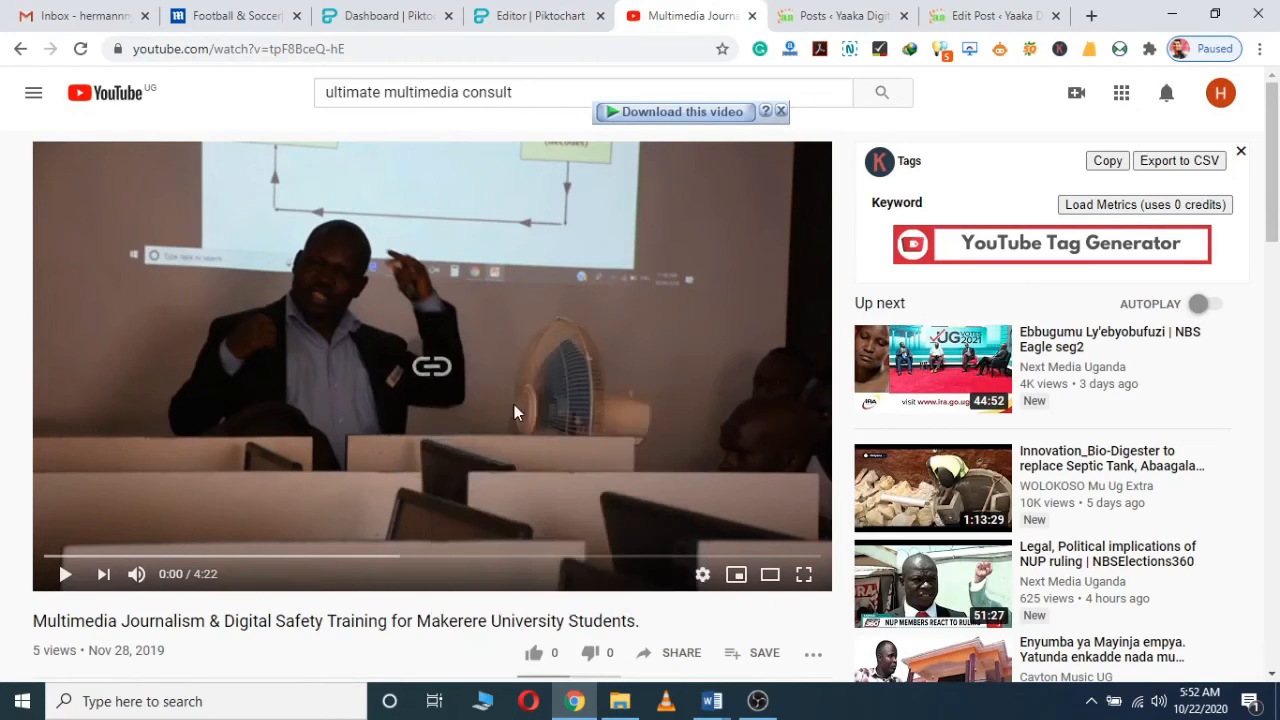
{"action": "left_click", "coordinate": [520, 20]}
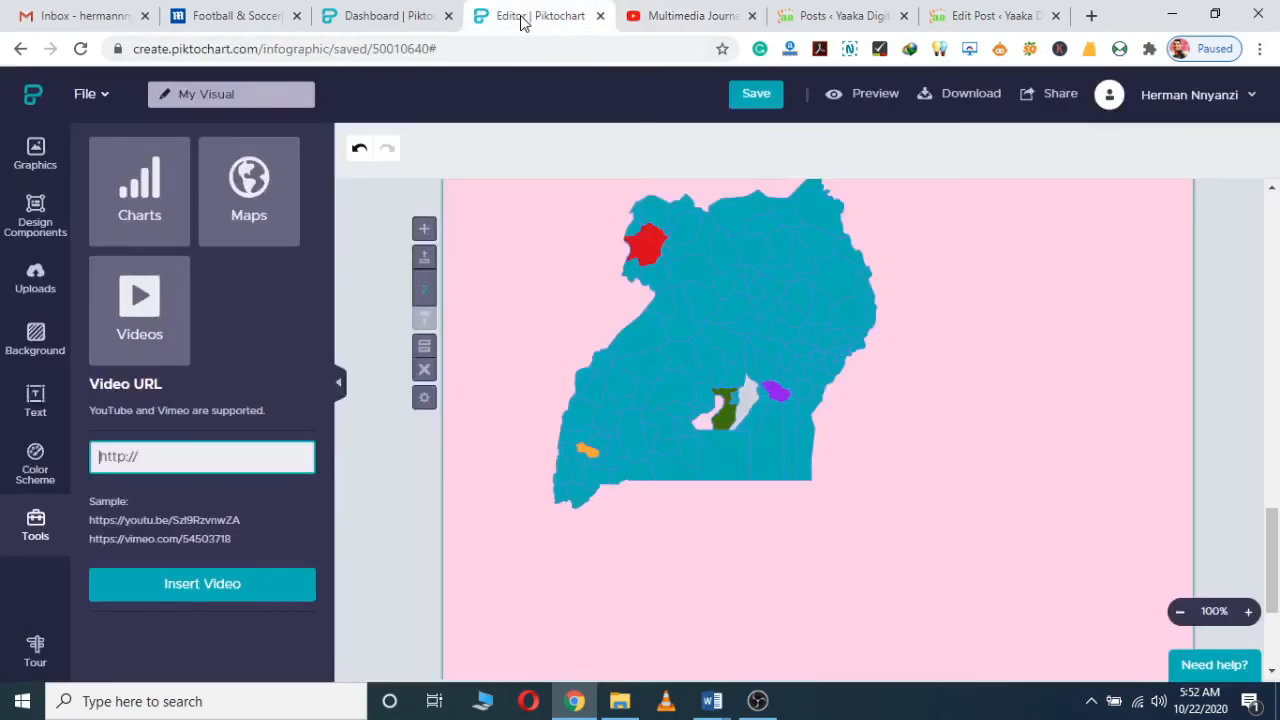
{"action": "left_click", "coordinate": [217, 456]}
{"action": "key", "text": "ctrl+v"}
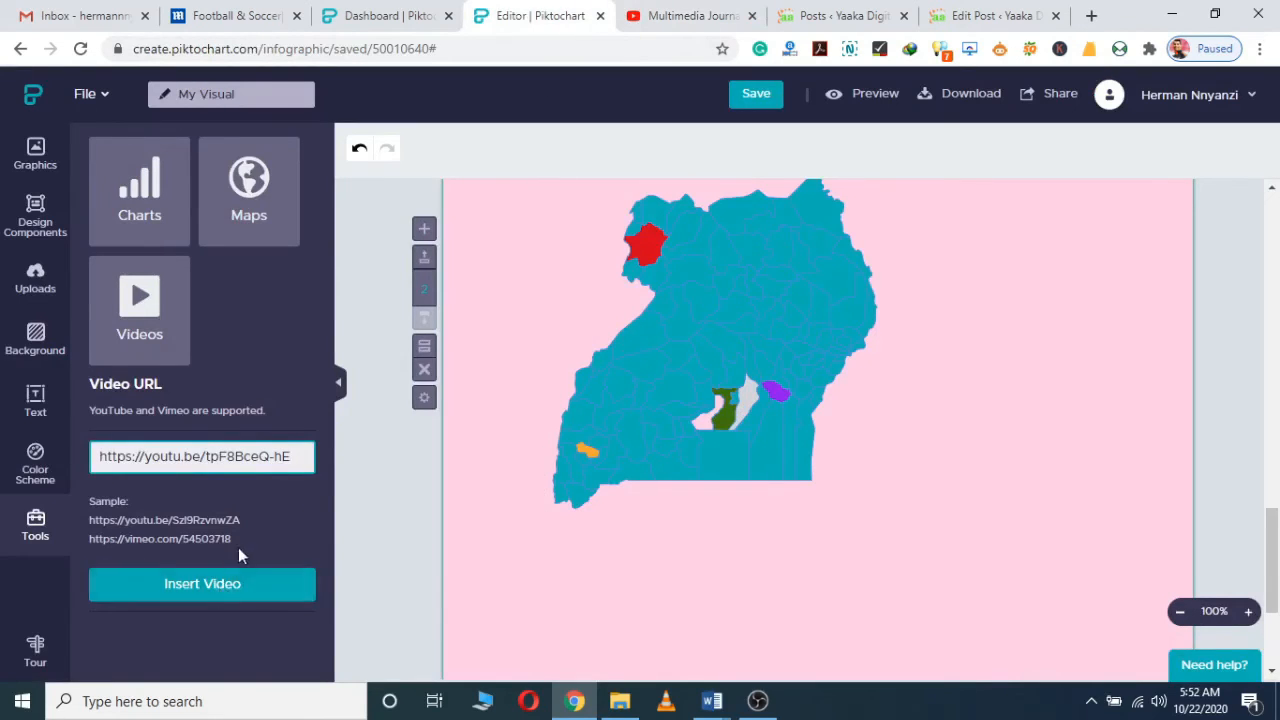
{"action": "left_click", "coordinate": [210, 590]}
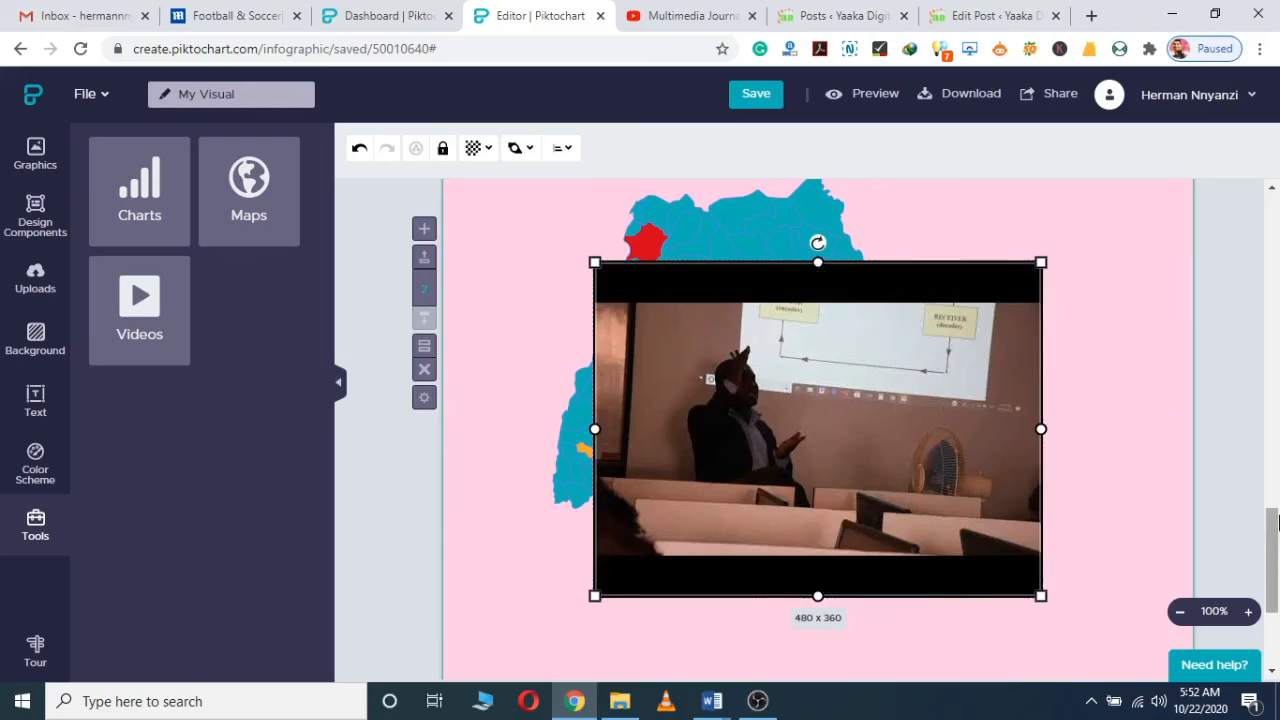
{"action": "scroll", "coordinate": [1276, 538], "scroll_direction": "down", "scroll_amount": 2}
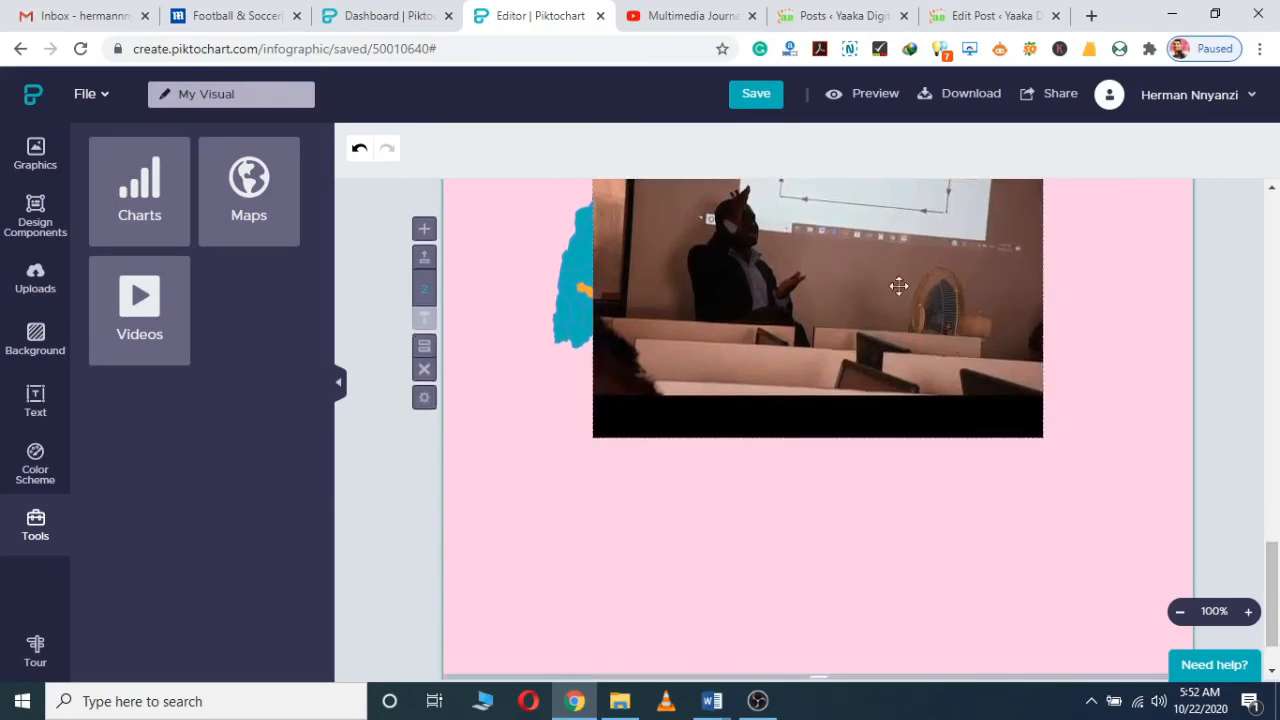